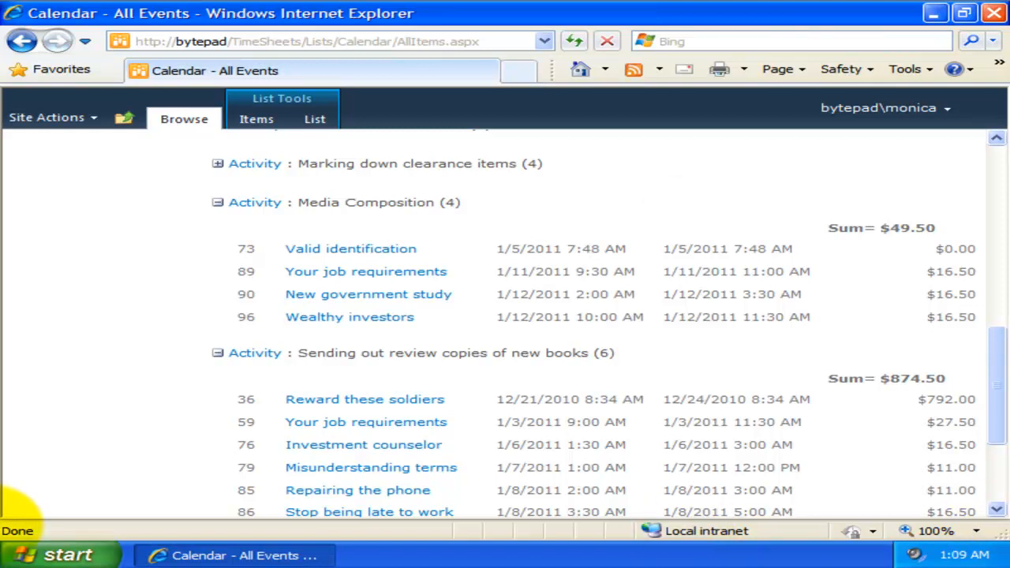
# Step: Launch OLAP SharePoint Manager from the OLAP Statistics & Reporting for SharePoint program group
pyautogui.click(36, 552)
pyautogui.click(102, 489)
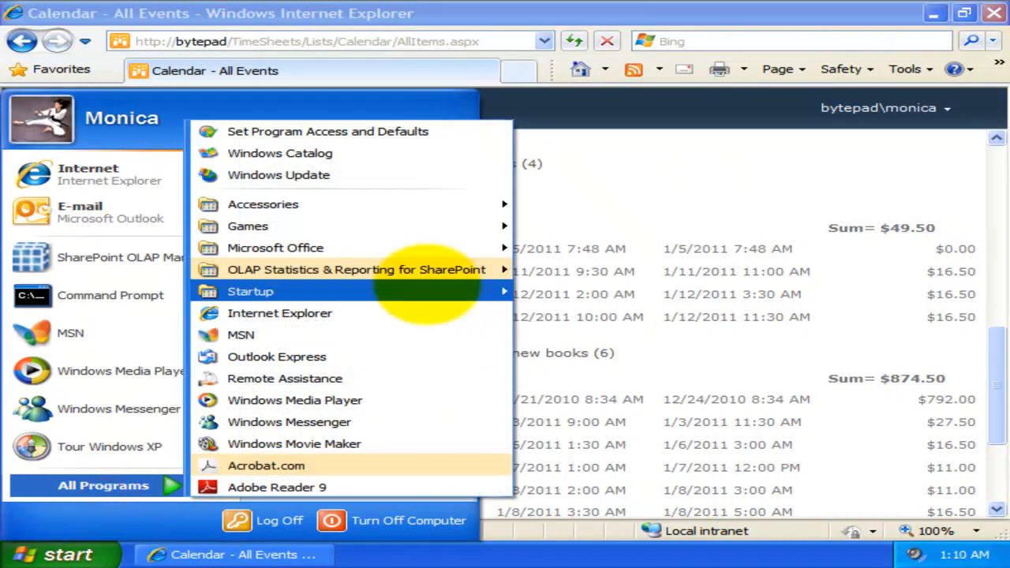
pyautogui.moveTo(430, 270)
pyautogui.click(686, 313)
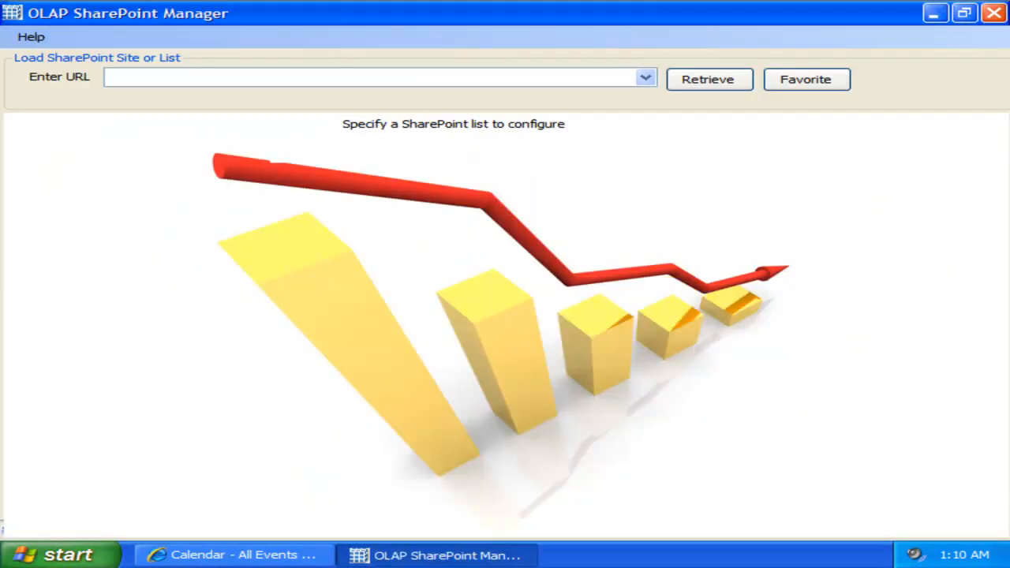
pyautogui.click(542, 73)
pyautogui.write('http://bytepad/')
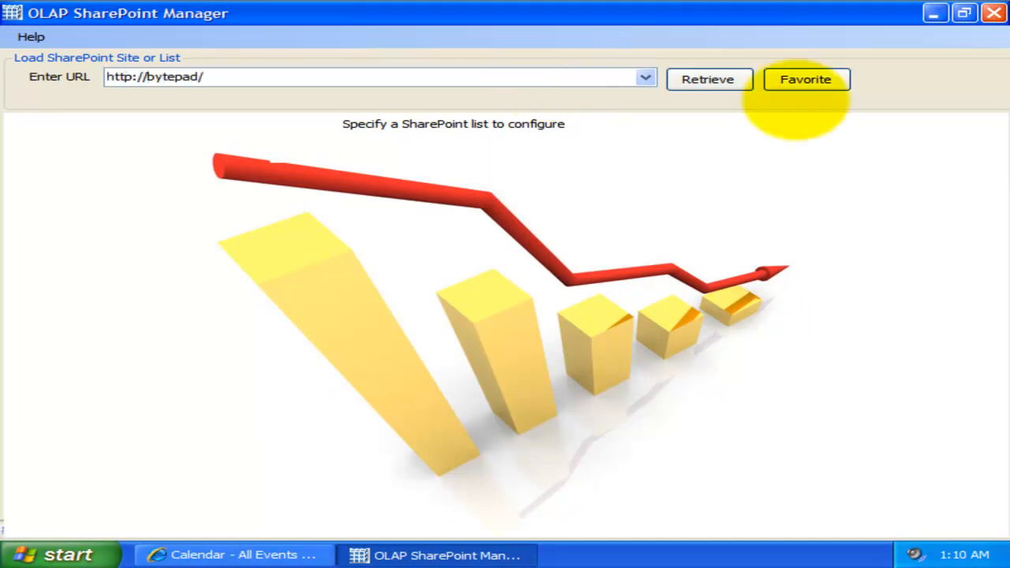
pyautogui.click(709, 79)
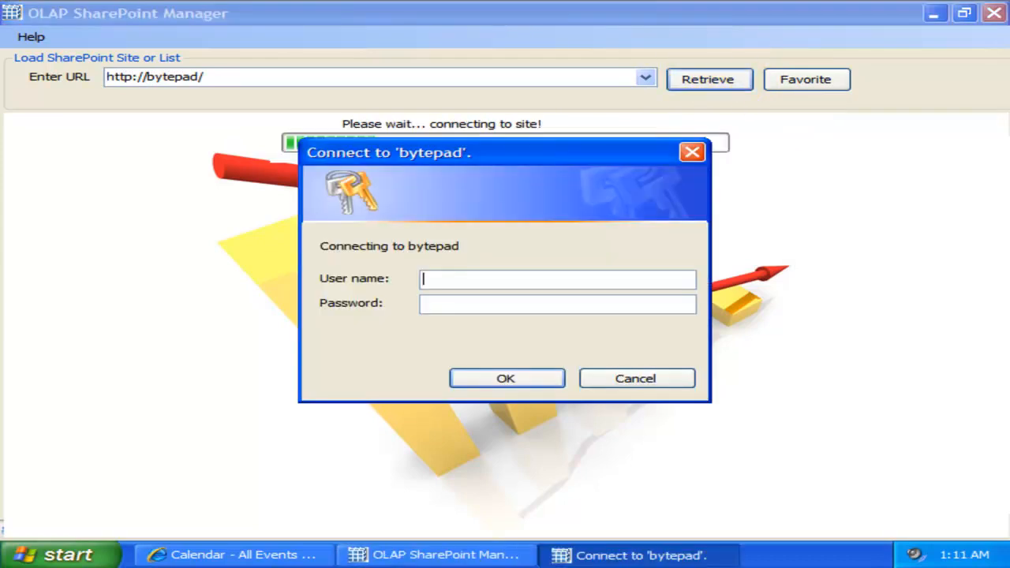
# Step: Sign in to the bytepad server with the account's user name and password
pyautogui.click(589, 268)
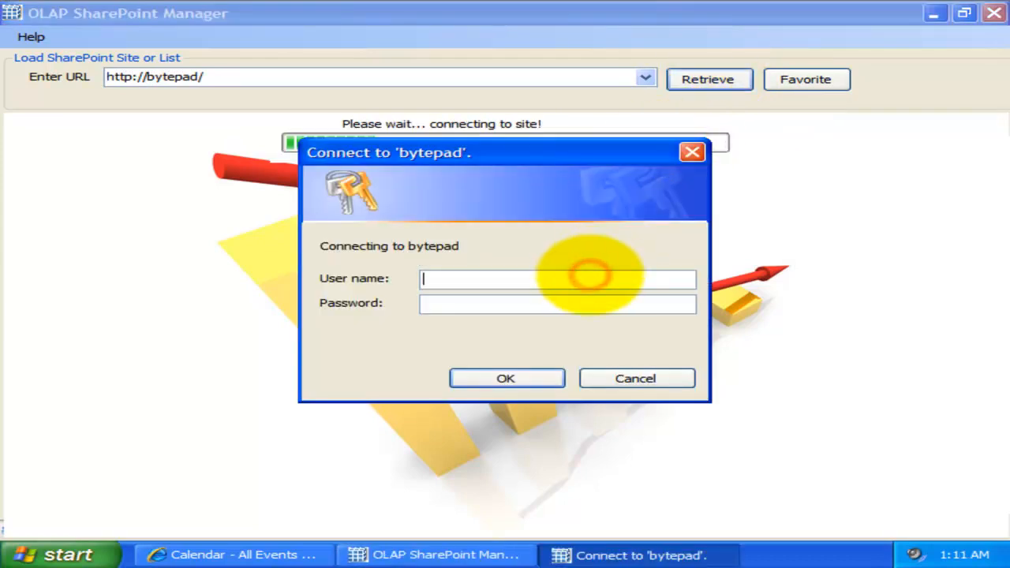
pyautogui.write('monica')
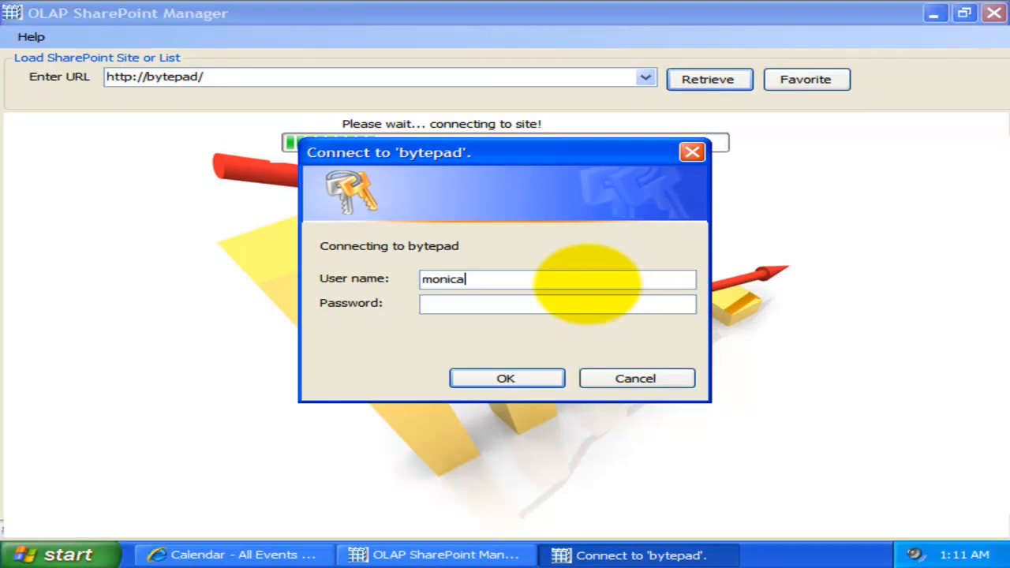
pyautogui.click(591, 308)
pyautogui.write('*')
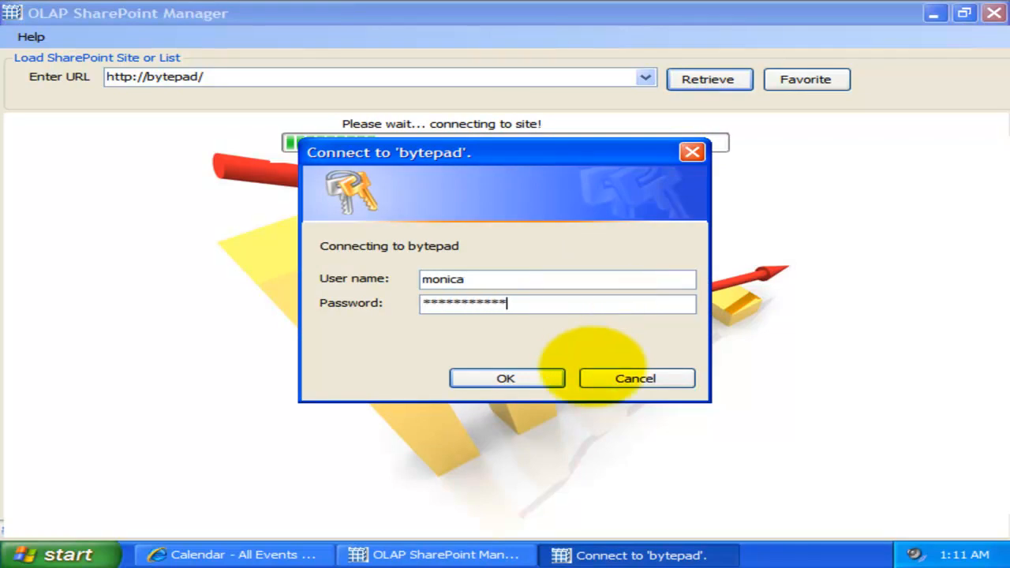
pyautogui.click(537, 374)
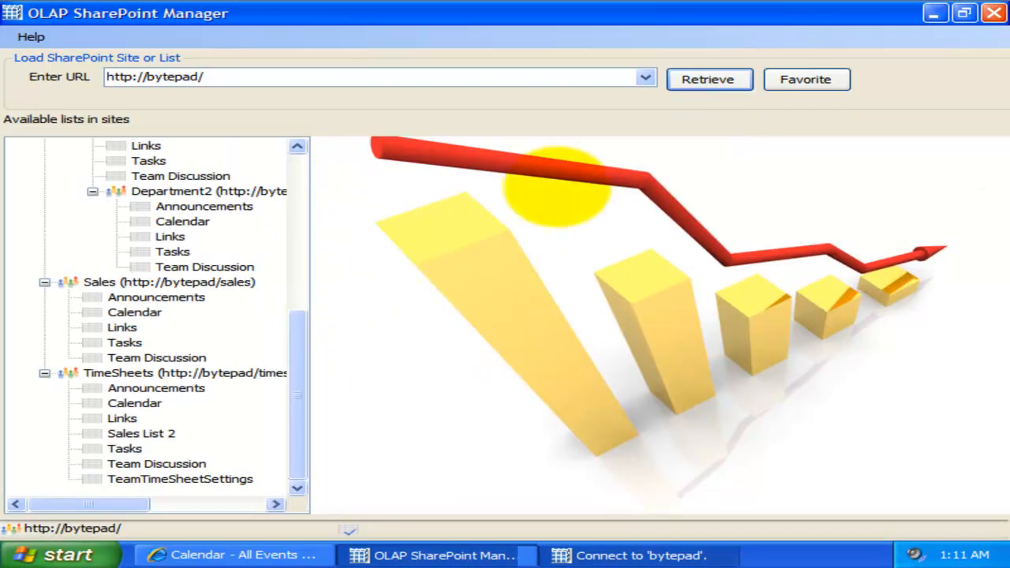
# Step: Browse the retrieved sites and load the fields of the TimeSheets site's Calendar list
pyautogui.click(298, 318)
pyautogui.click(305, 197)
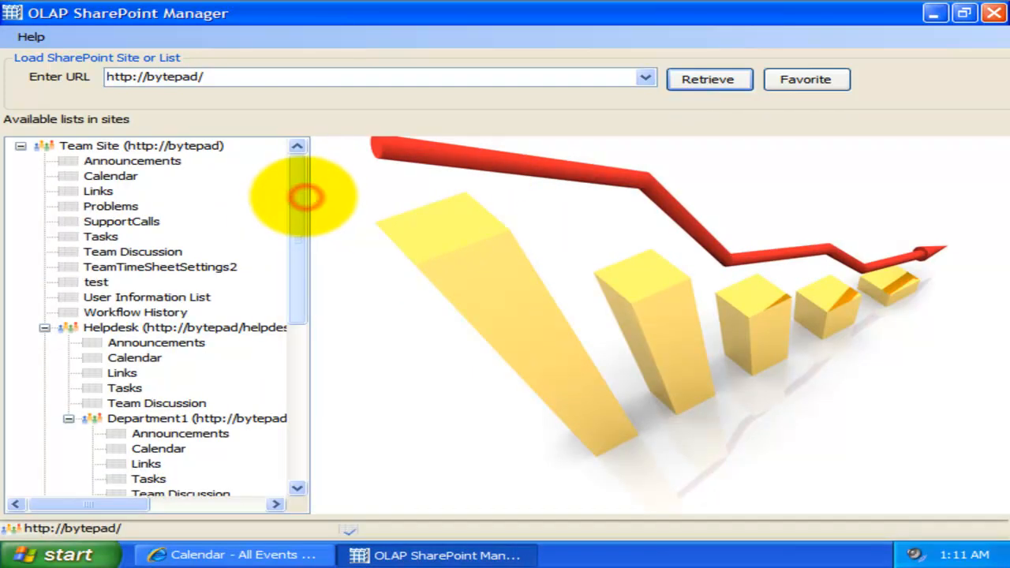
pyautogui.moveTo(300, 247); pyautogui.dragTo(292, 447)
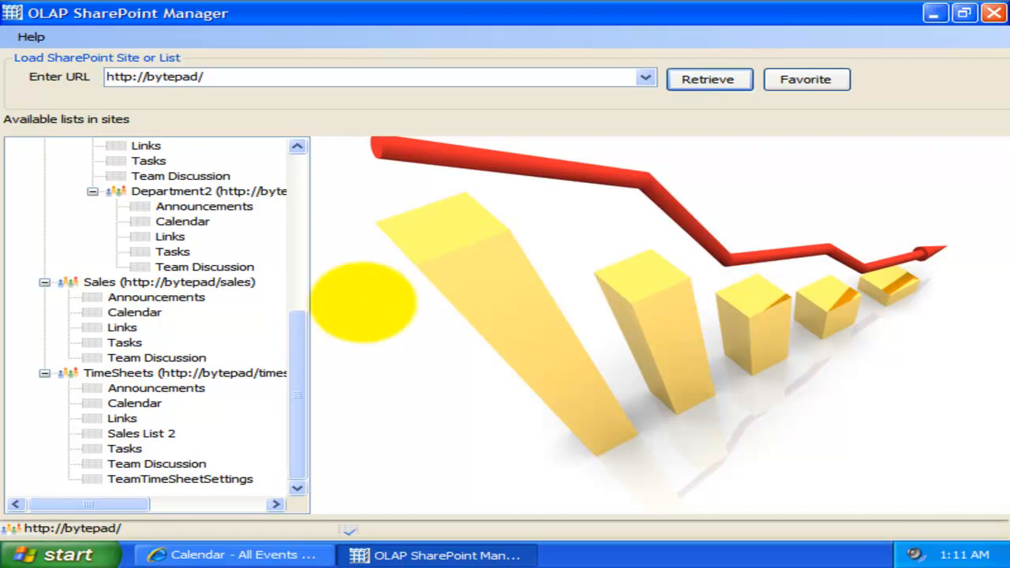
pyautogui.click(304, 329)
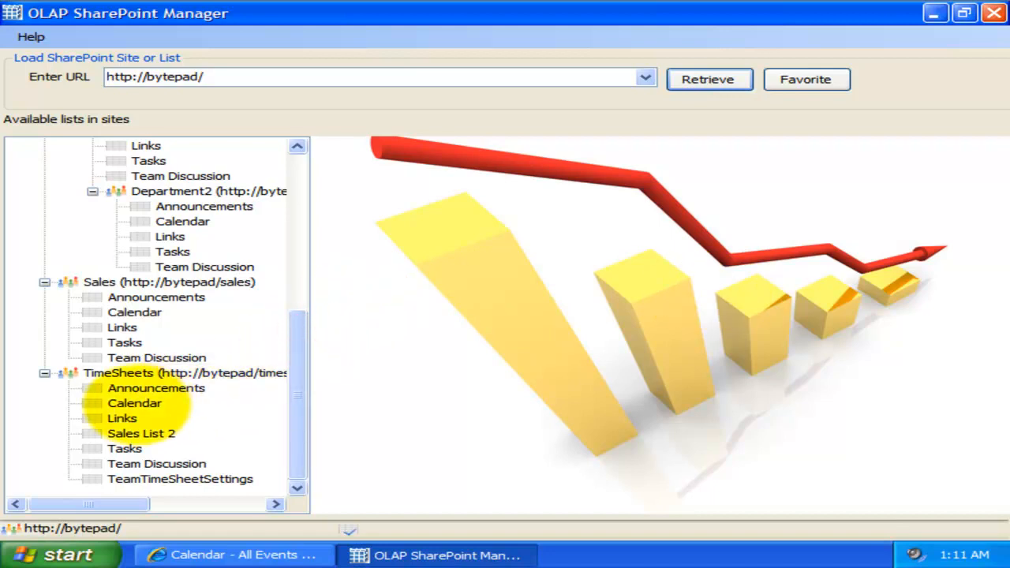
pyautogui.click(130, 403)
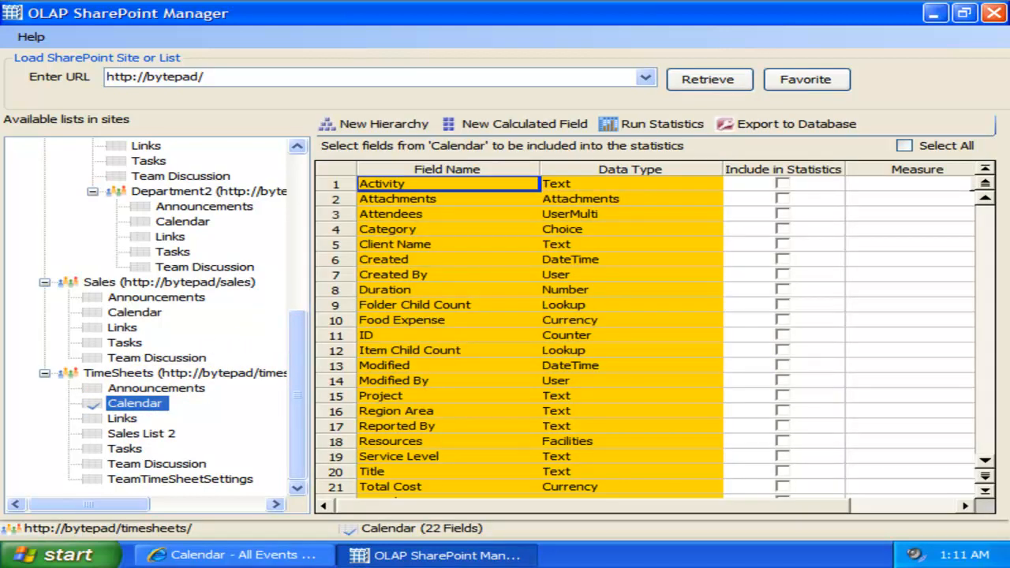
# Step: Include Category, Client Name, Created, Duration, Food Expense, Project, Region Area, Service Level, Title, Total Cost and Travel Expense in the statistics
pyautogui.moveTo(540, 164); pyautogui.dragTo(510, 164)
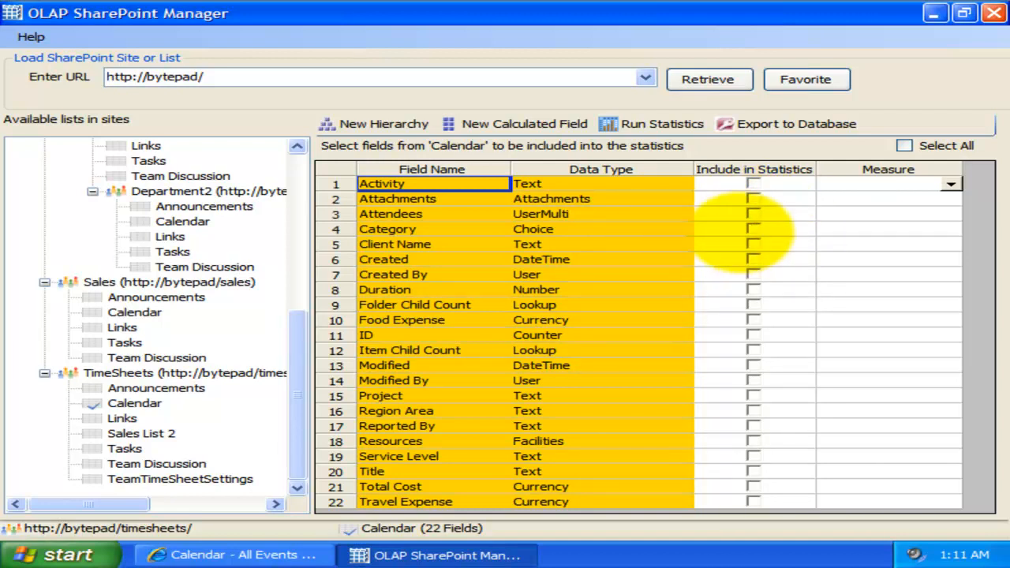
pyautogui.click(753, 229)
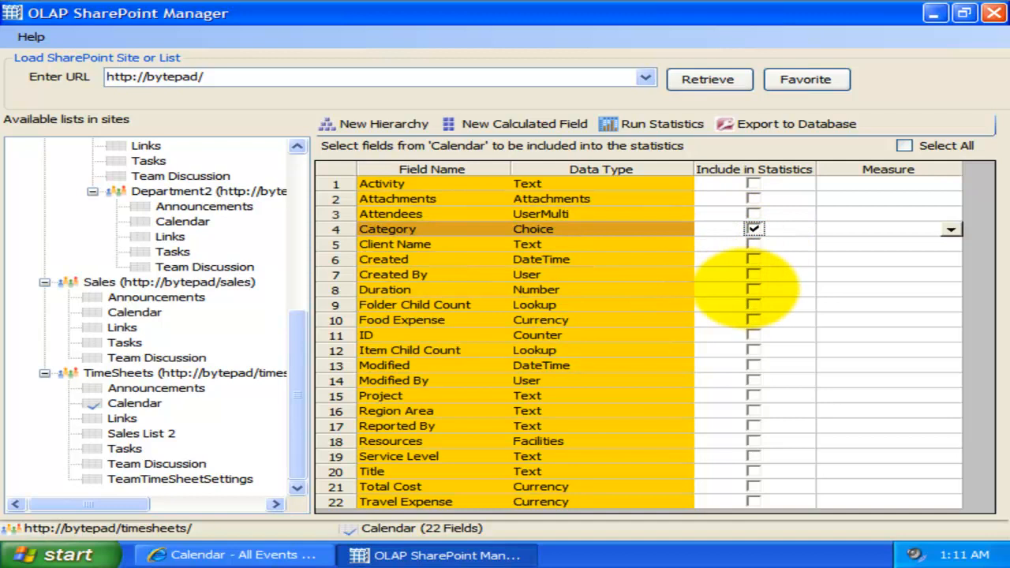
pyautogui.click(753, 289)
pyautogui.click(753, 410)
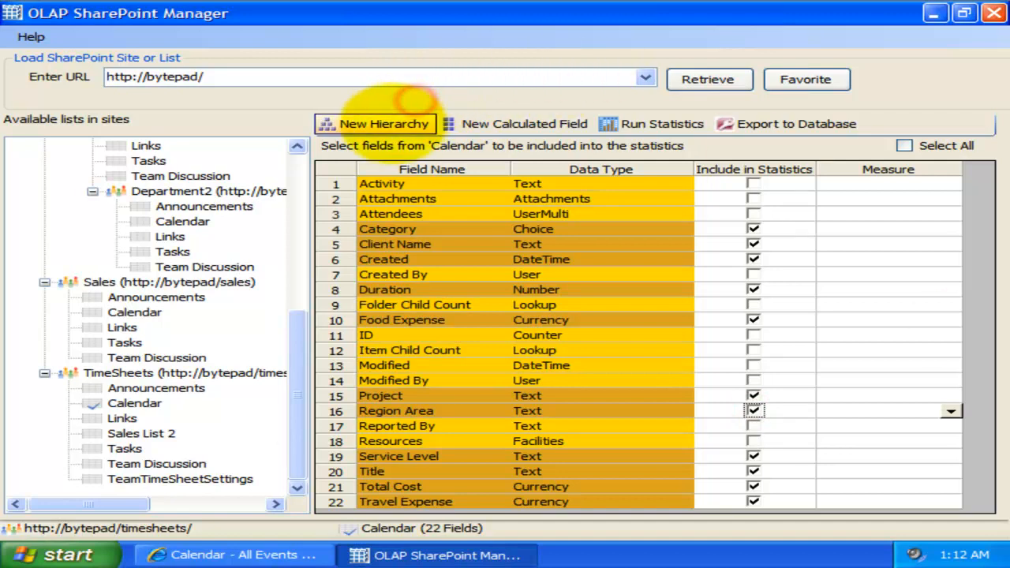
# Step: Add a composite hierarchy named Project-Activity-Client with the levels Project, Activity and Client Name
pyautogui.click(385, 123)
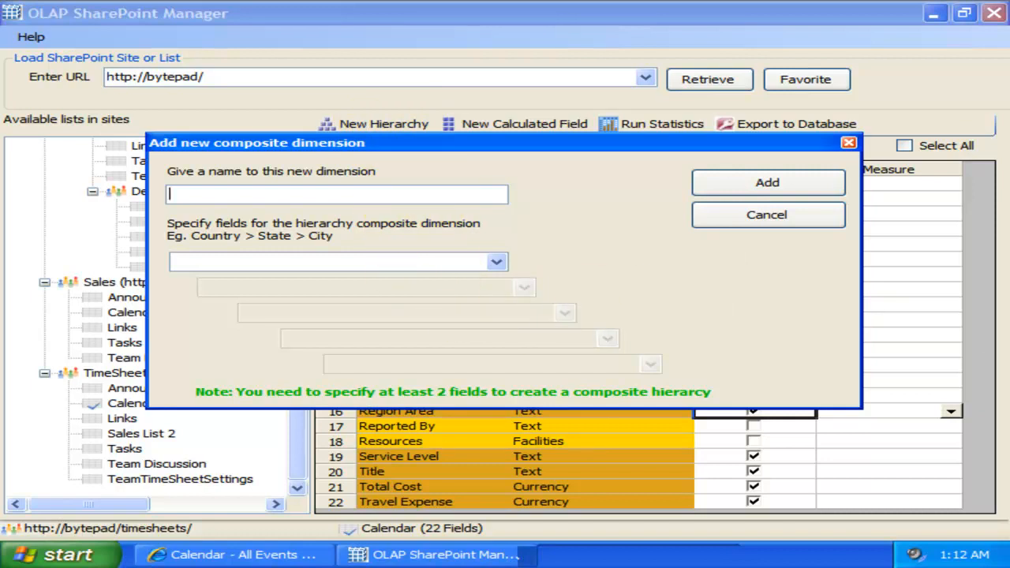
pyautogui.click(392, 194)
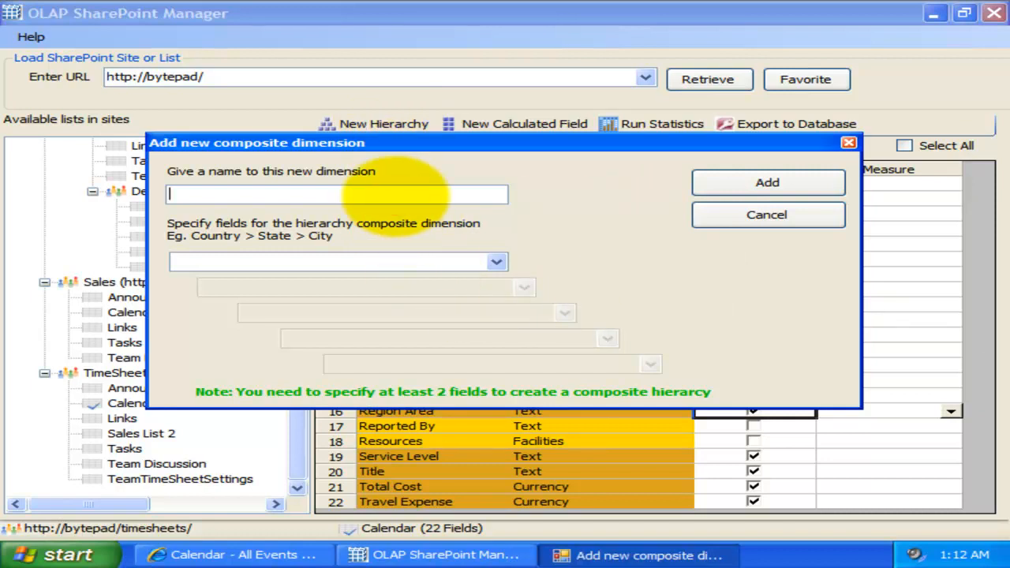
pyautogui.write('Project-Activity-Client')
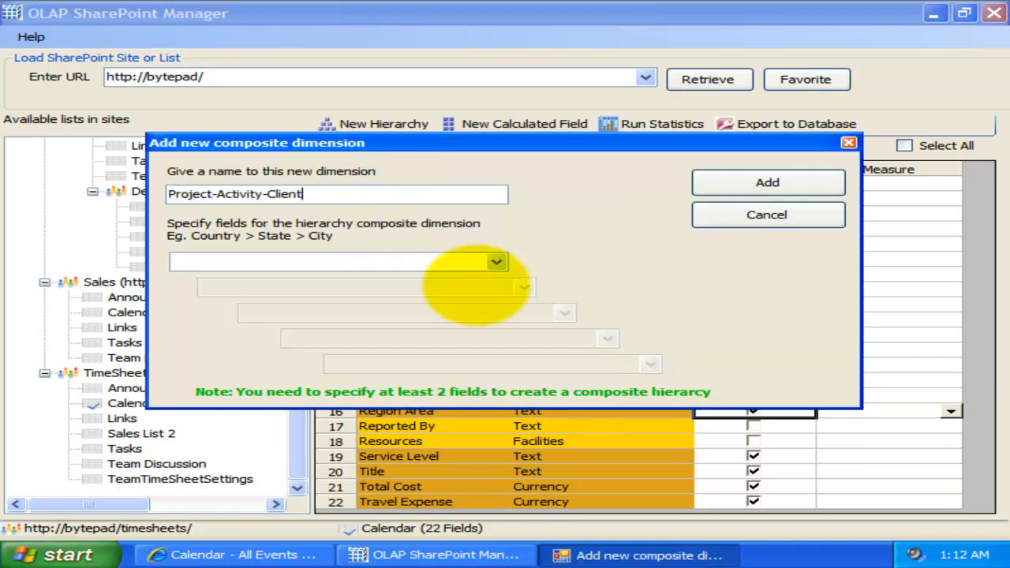
pyautogui.click(486, 259)
pyautogui.click(405, 313)
pyautogui.click(513, 288)
pyautogui.click(451, 355)
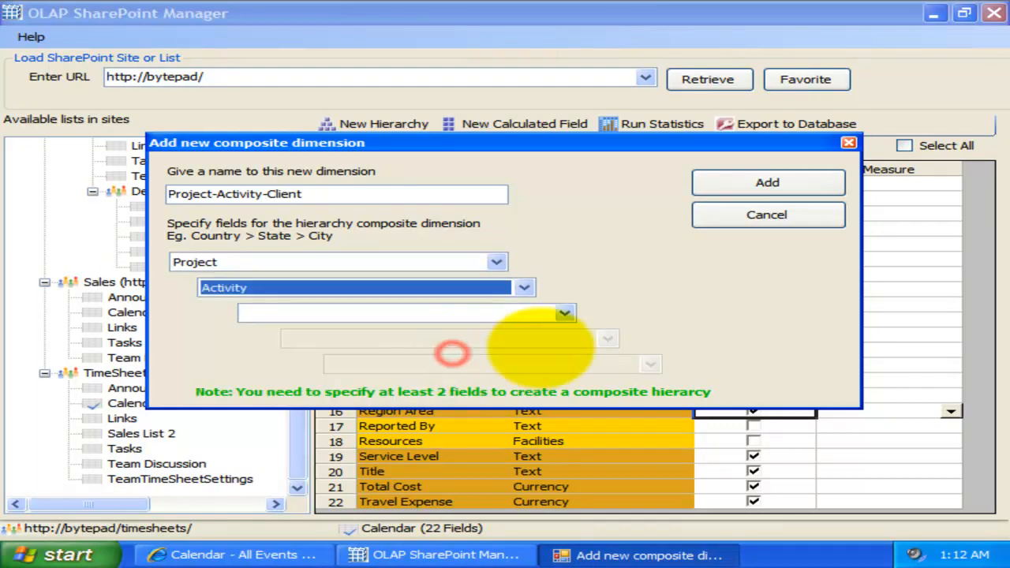
pyautogui.click(560, 314)
pyautogui.click(490, 396)
pyautogui.click(745, 182)
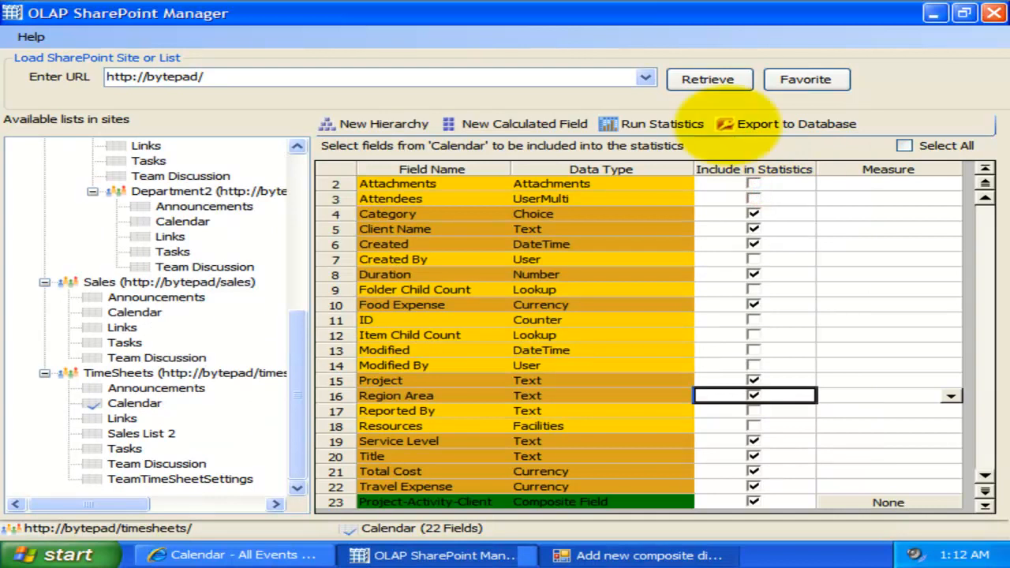
# Step: Start a calculated field captioned Total Project Budget that adds Total Cost and Travel Expense
pyautogui.click(537, 124)
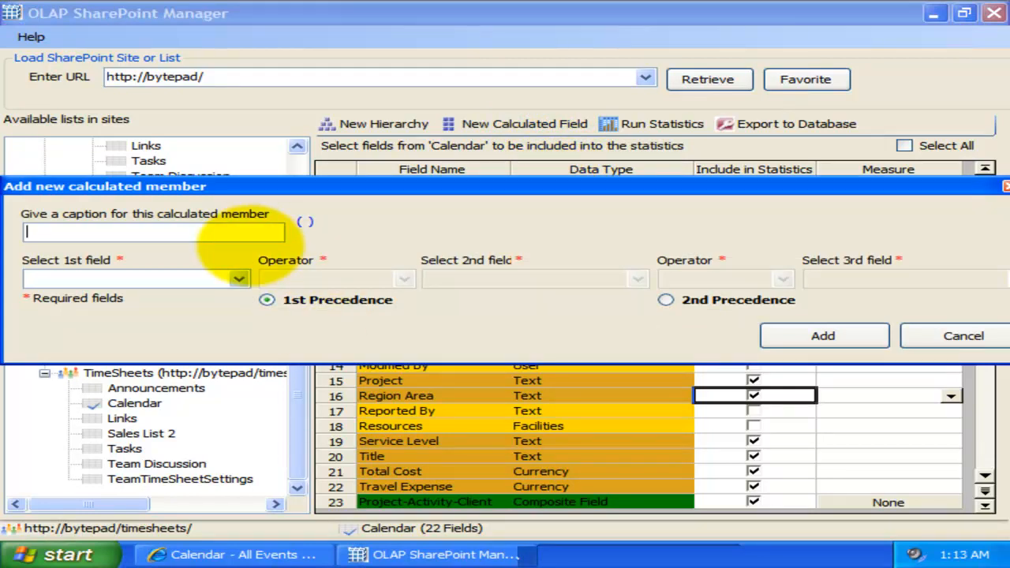
pyautogui.click(198, 226)
pyautogui.write('Total Project Budget')
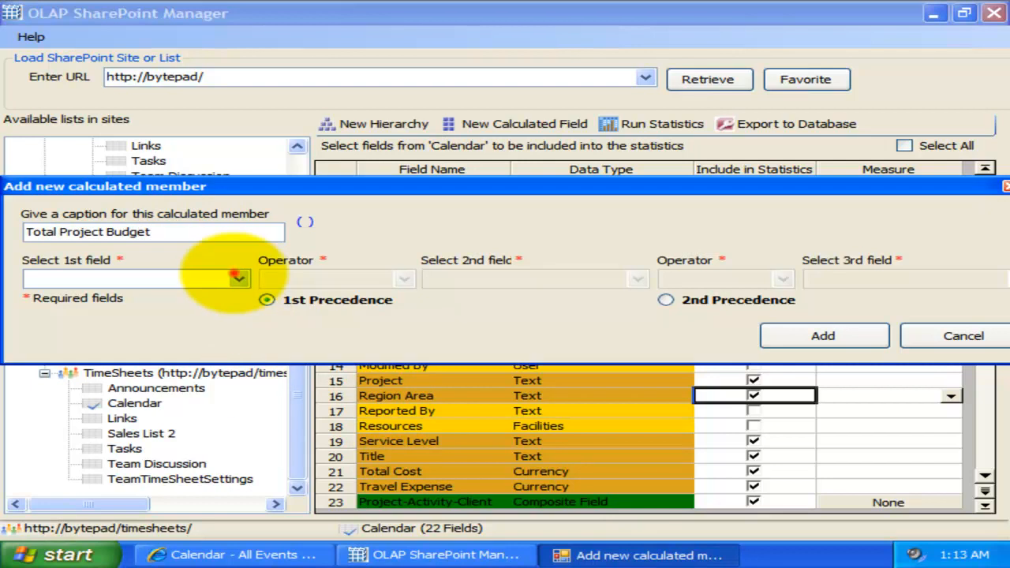
pyautogui.click(237, 278)
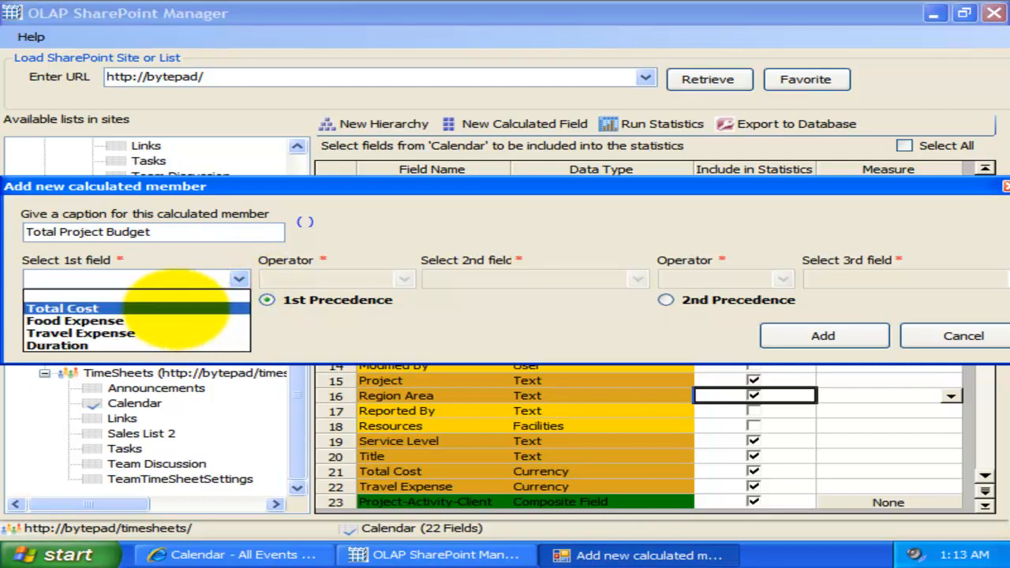
pyautogui.click(175, 308)
pyautogui.click(404, 279)
pyautogui.click(384, 301)
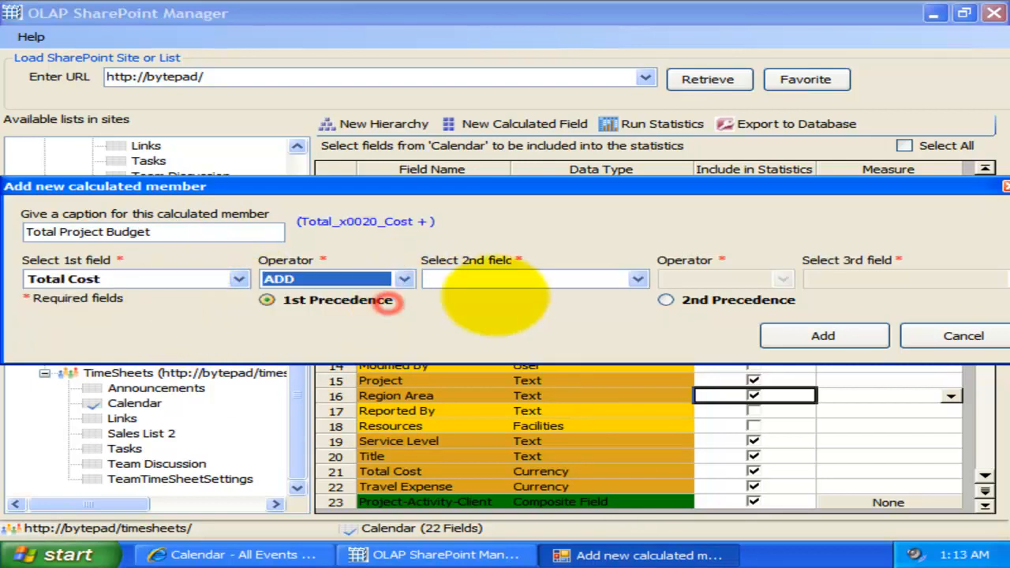
pyautogui.click(637, 279)
pyautogui.click(597, 331)
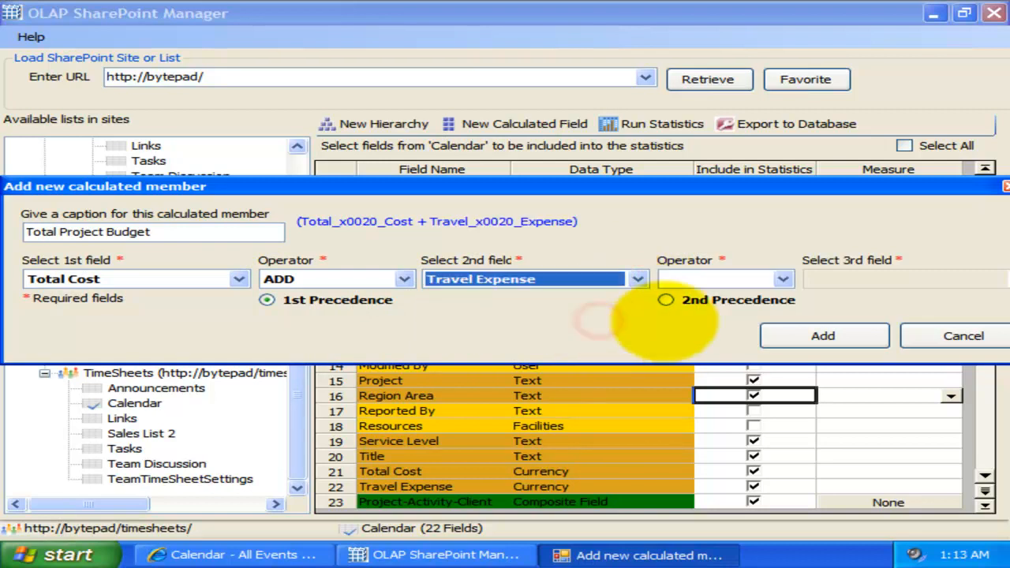
# Step: Add Food Expense as the third term of the calculation and save the calculated field
pyautogui.click(783, 279)
pyautogui.click(686, 303)
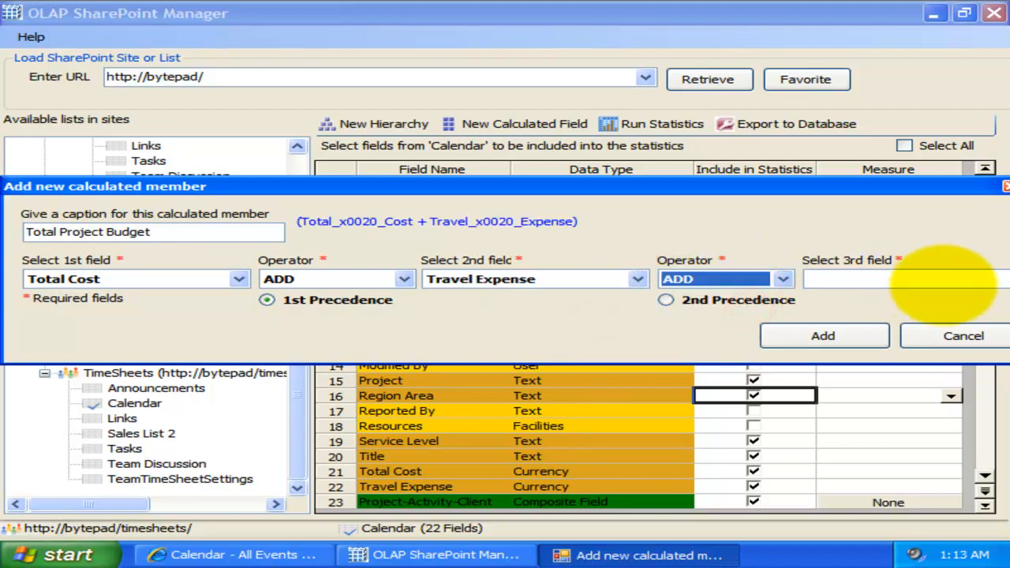
pyautogui.click(1000, 275)
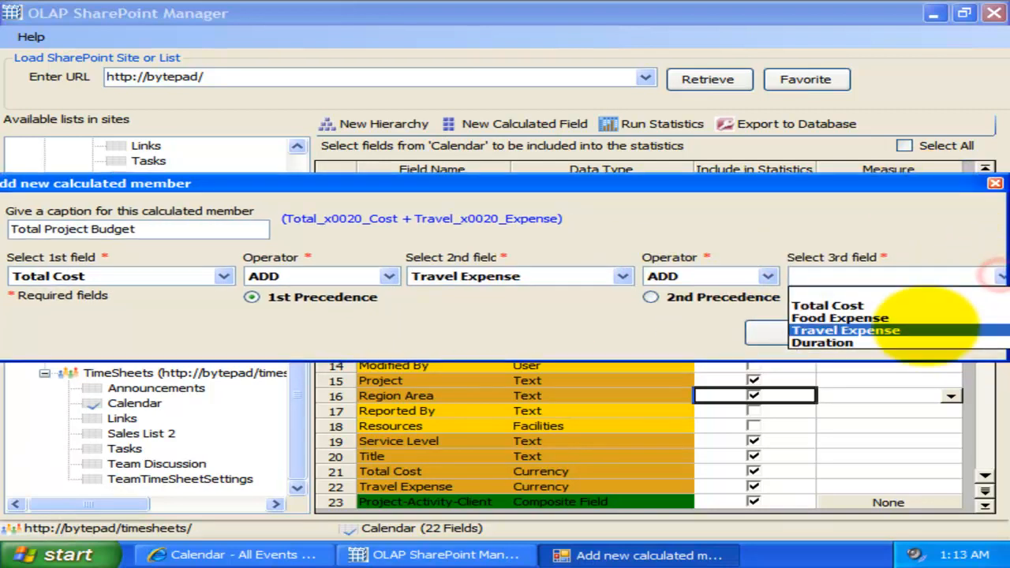
pyautogui.click(923, 320)
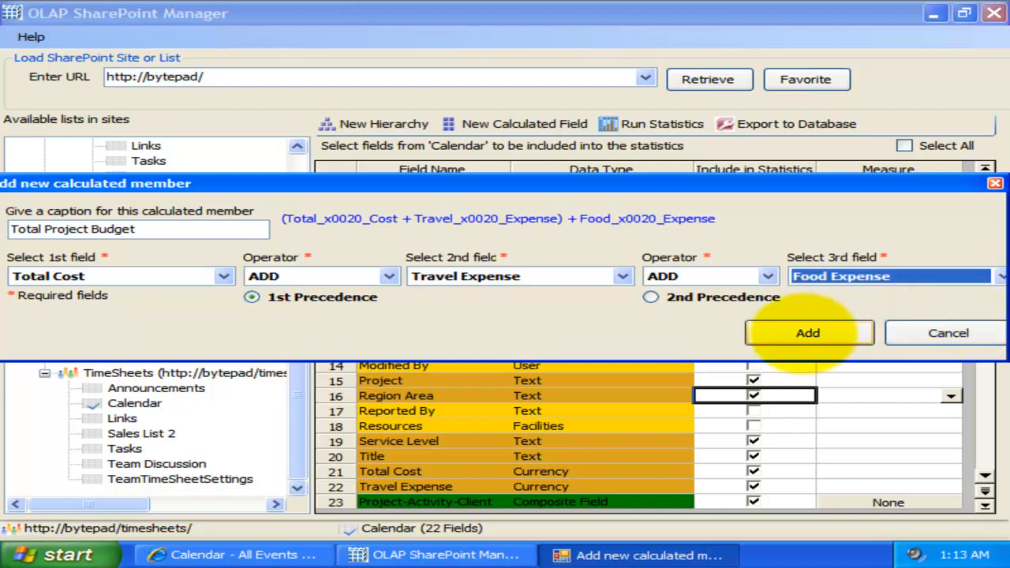
pyautogui.click(807, 333)
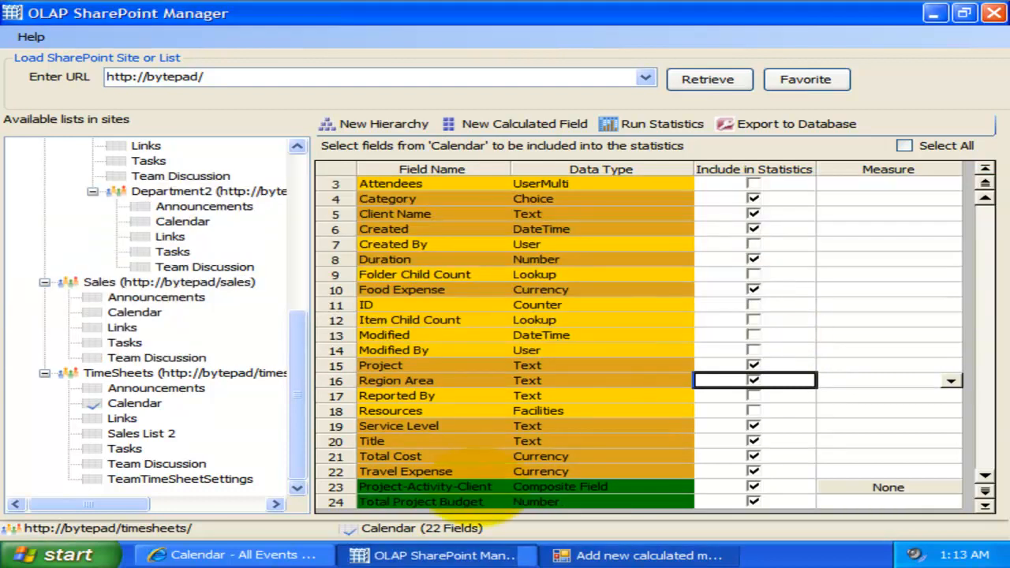
# Step: Review the definitions of the Project-Activity-Client hierarchy and the Total Project Budget calculated field
pyautogui.click(471, 485)
pyautogui.doubleClick(471, 487)
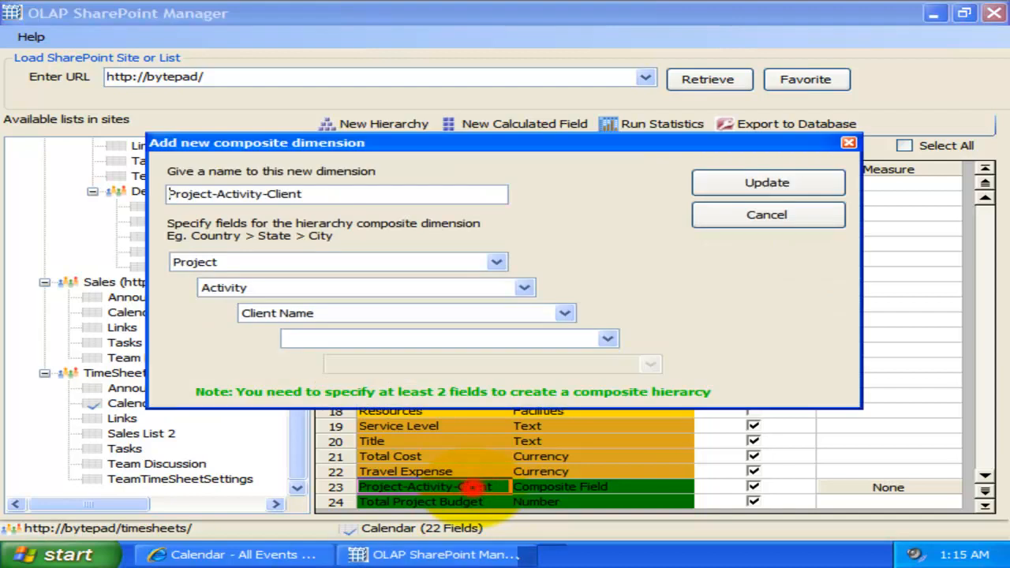
pyautogui.click(766, 182)
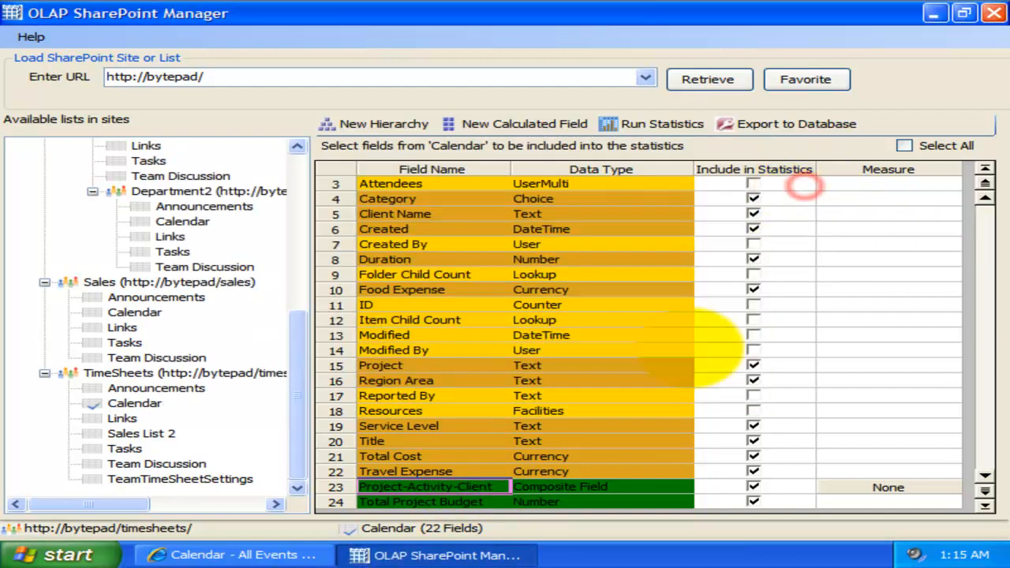
pyautogui.click(495, 501)
pyautogui.doubleClick(495, 502)
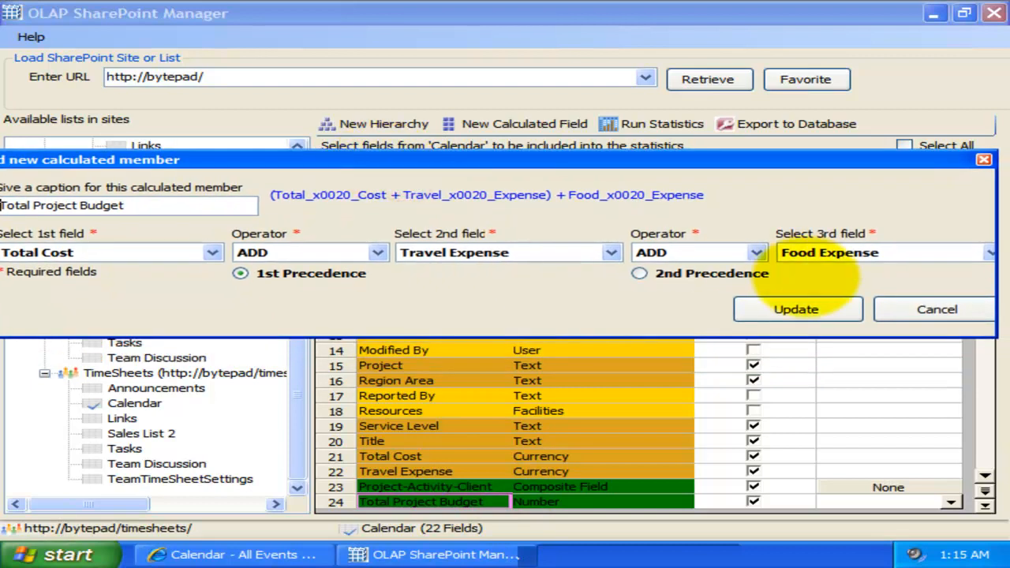
pyautogui.click(799, 311)
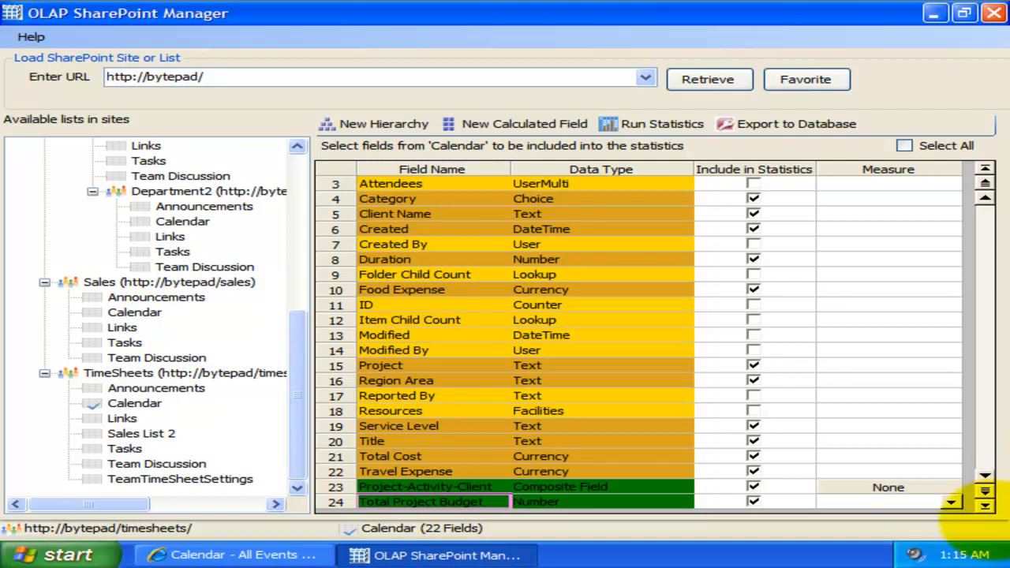
# Step: Set the measure of the Total Project Budget calculated field to Sum
pyautogui.click(950, 501)
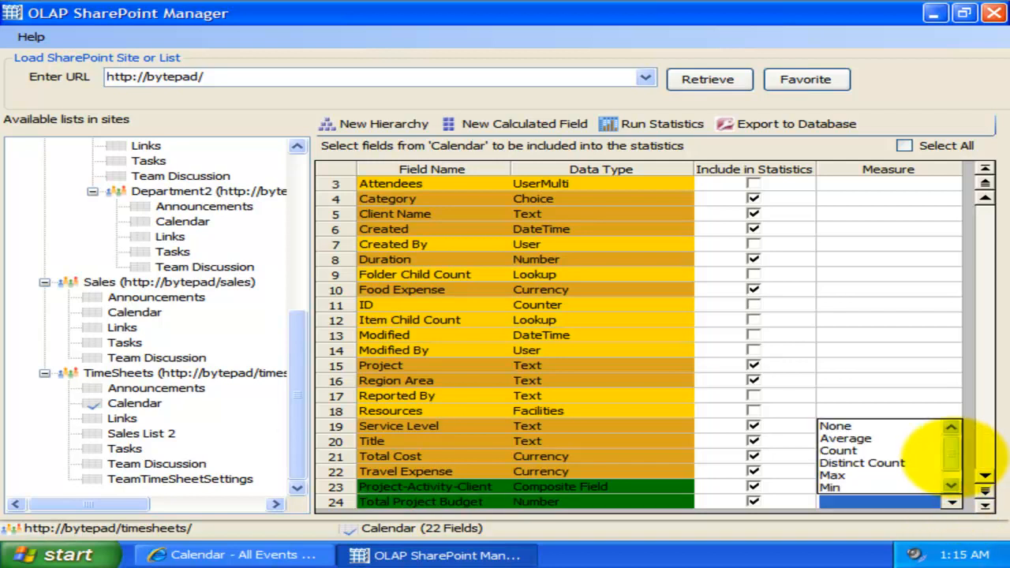
pyautogui.moveTo(955, 456)
pyautogui.mouseDown()
pyautogui.moveTo(955, 483)
pyautogui.moveTo(954, 452)
pyautogui.moveTo(954, 471)
pyautogui.mouseUp()
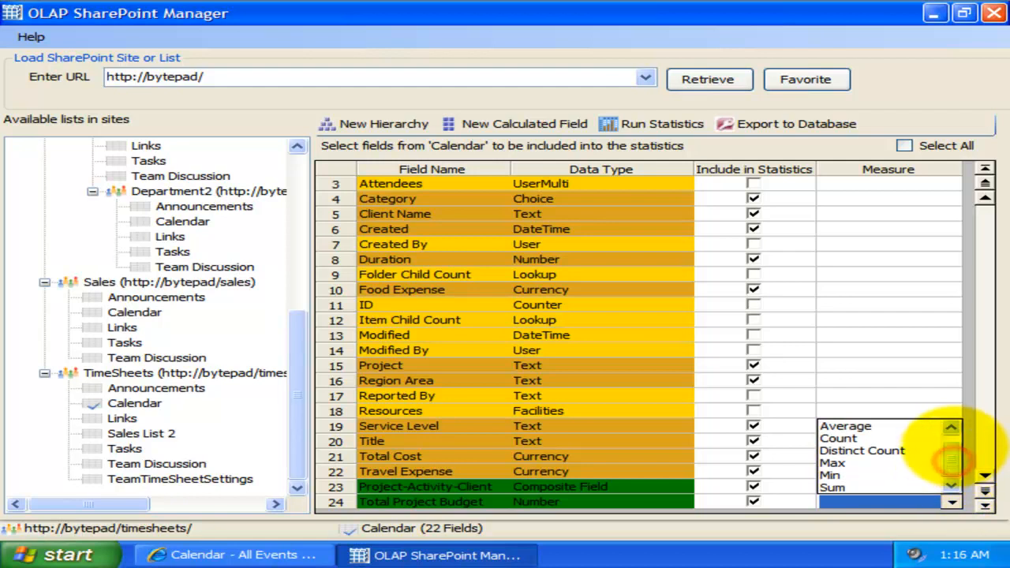
pyautogui.moveTo(950, 458)
pyautogui.mouseDown()
pyautogui.moveTo(951, 440)
pyautogui.moveTo(951, 456)
pyautogui.mouseUp()
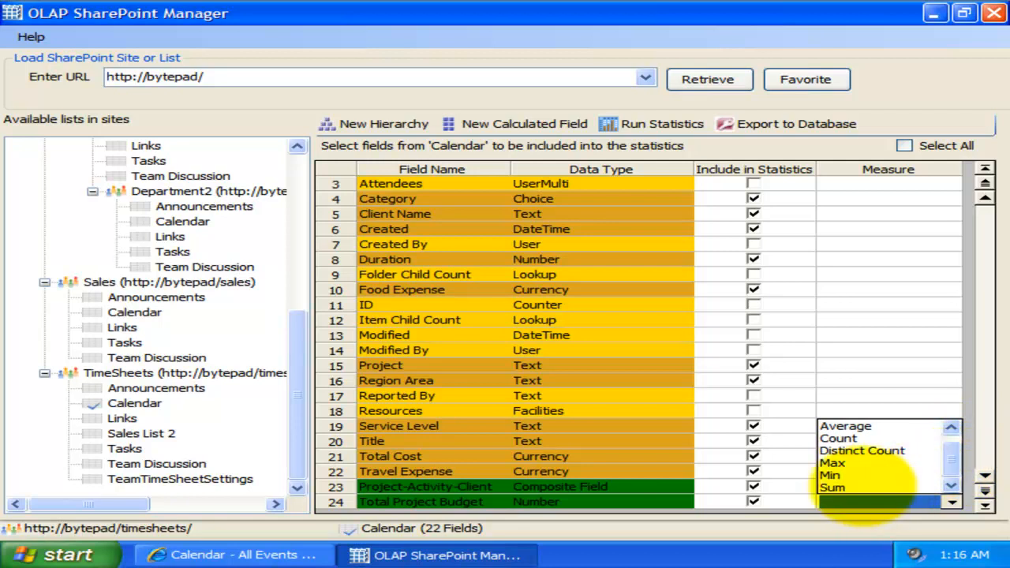
pyautogui.click(868, 486)
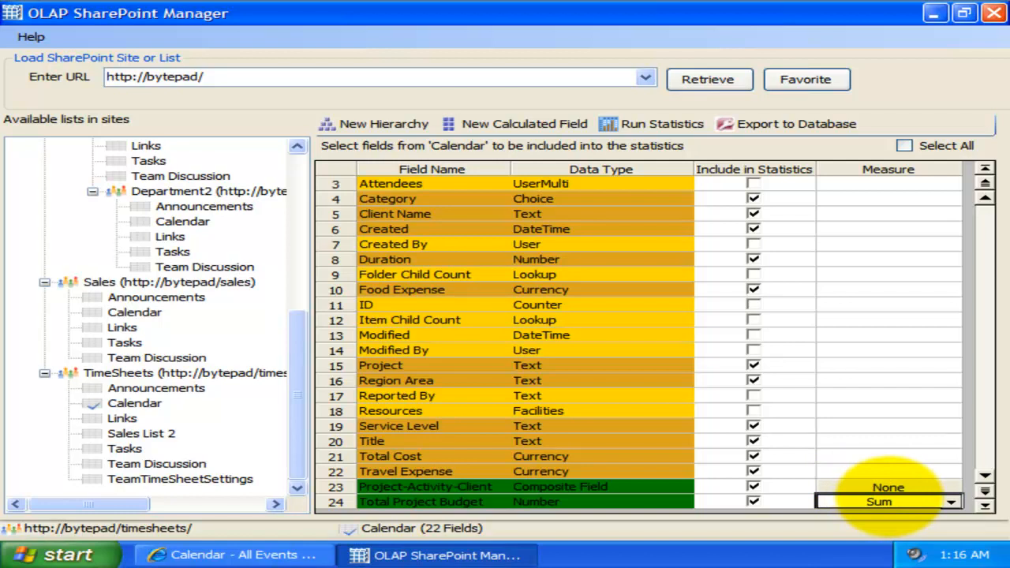
# Step: Set the measure of the Total Cost field to Sum and that of Travel Expense to Average
pyautogui.click(931, 456)
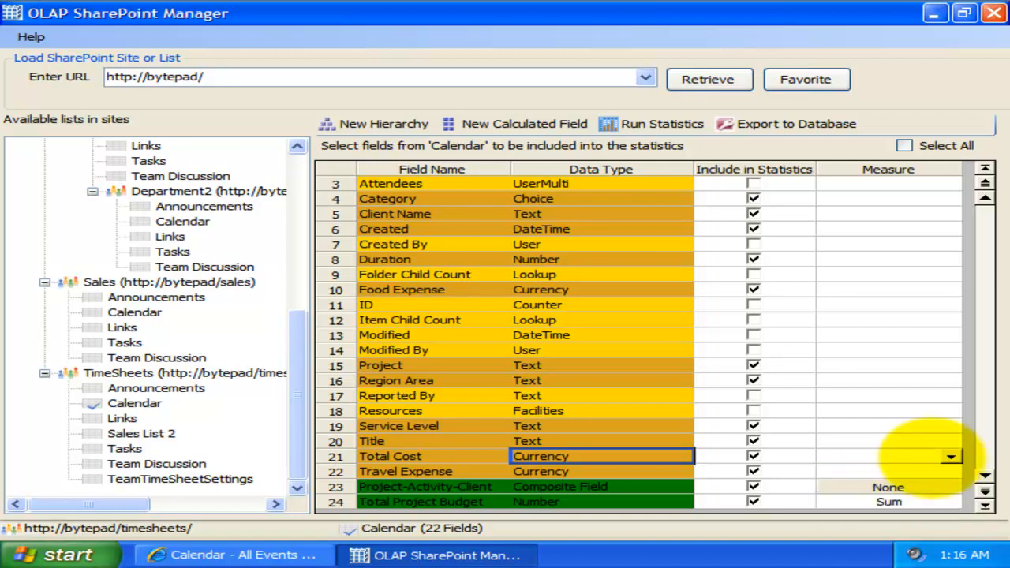
pyautogui.click(951, 456)
pyautogui.scroll(-1, 949, 486)
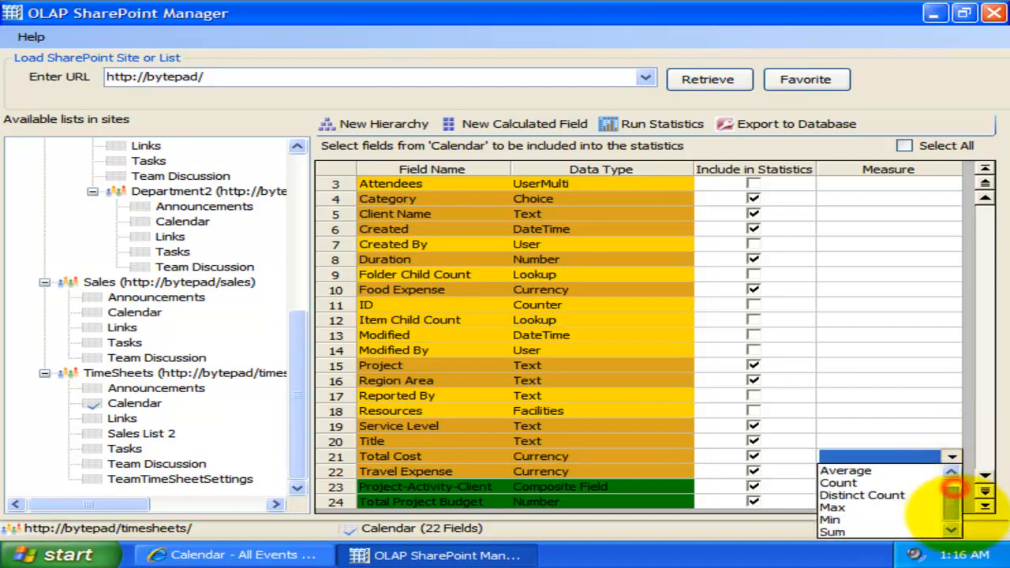
pyautogui.click(876, 531)
pyautogui.click(607, 471)
pyautogui.click(951, 471)
pyautogui.click(867, 498)
# Step: Set the measure of the Duration field to Sum
pyautogui.click(494, 259)
pyautogui.click(951, 259)
pyautogui.scroll(-2, 951, 298)
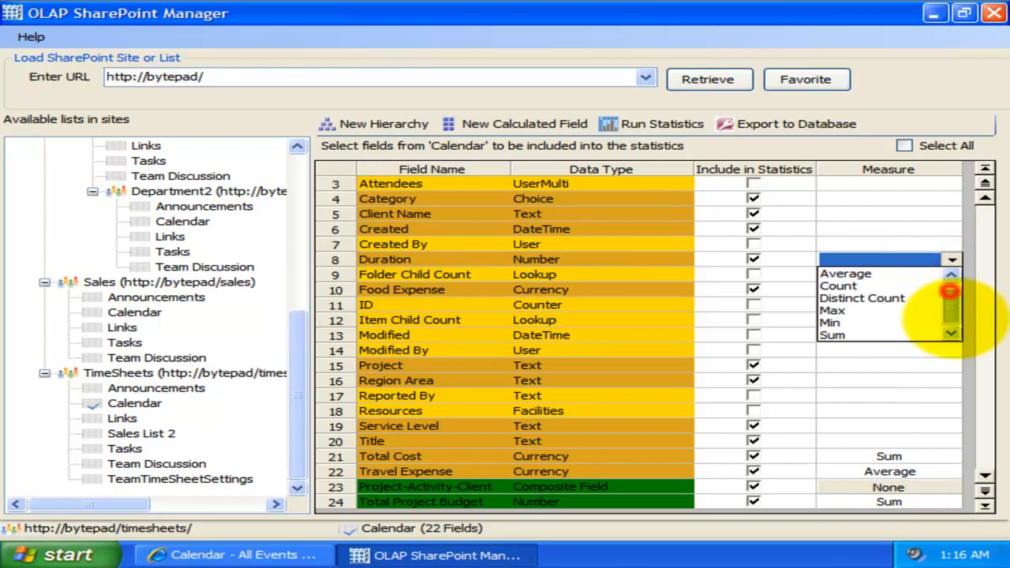
pyautogui.click(887, 334)
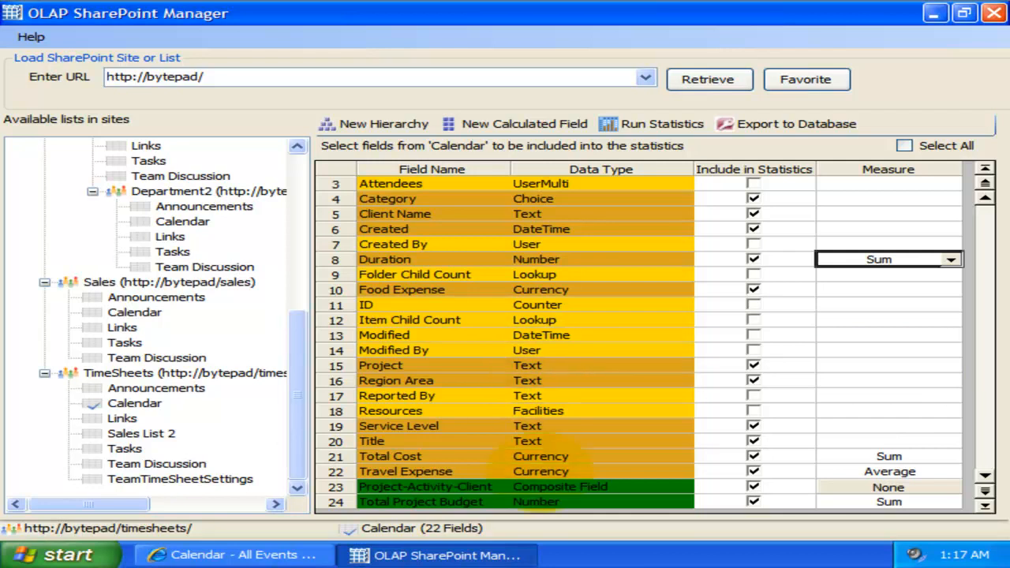
# Step: Run the statistics for the Calendar list and look over the empty grid and chart views, ending on the grid
pyautogui.click(544, 486)
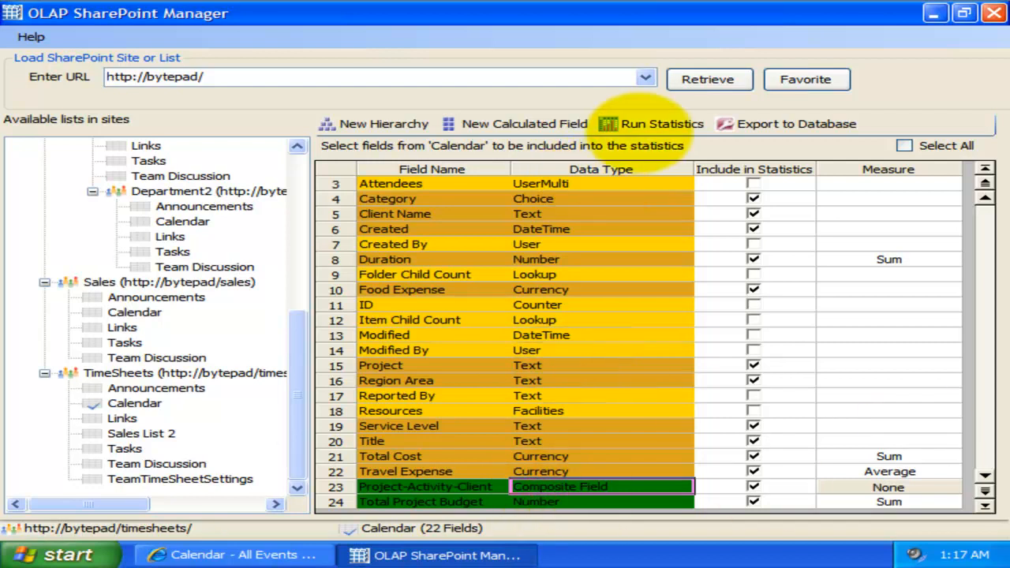
pyautogui.click(637, 124)
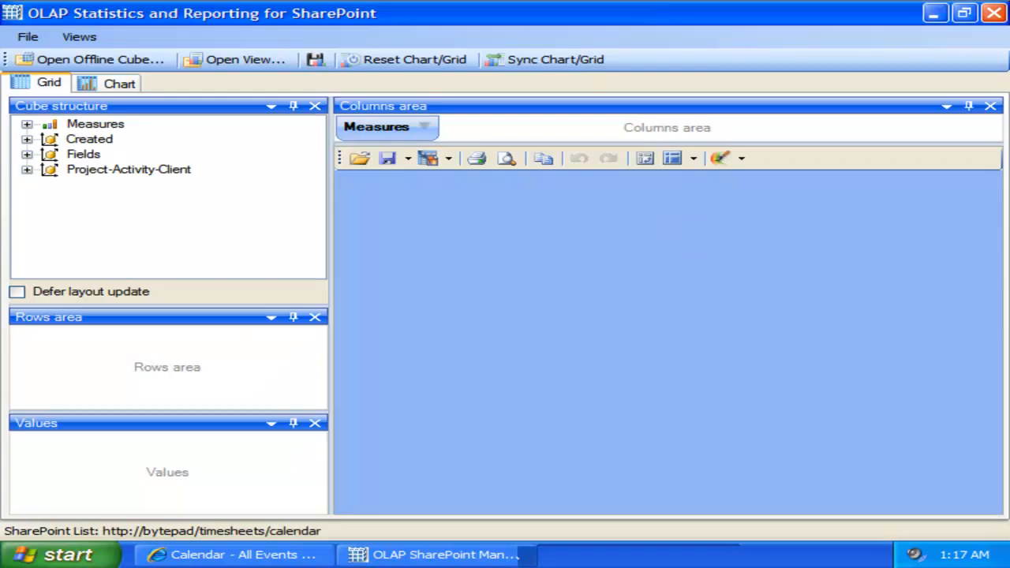
pyautogui.click(681, 305)
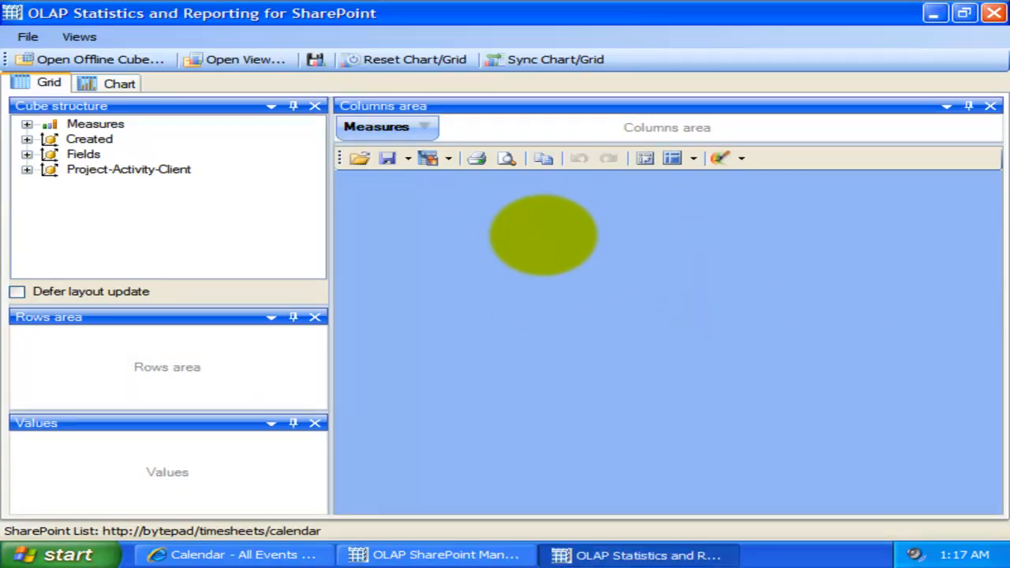
pyautogui.click(228, 210)
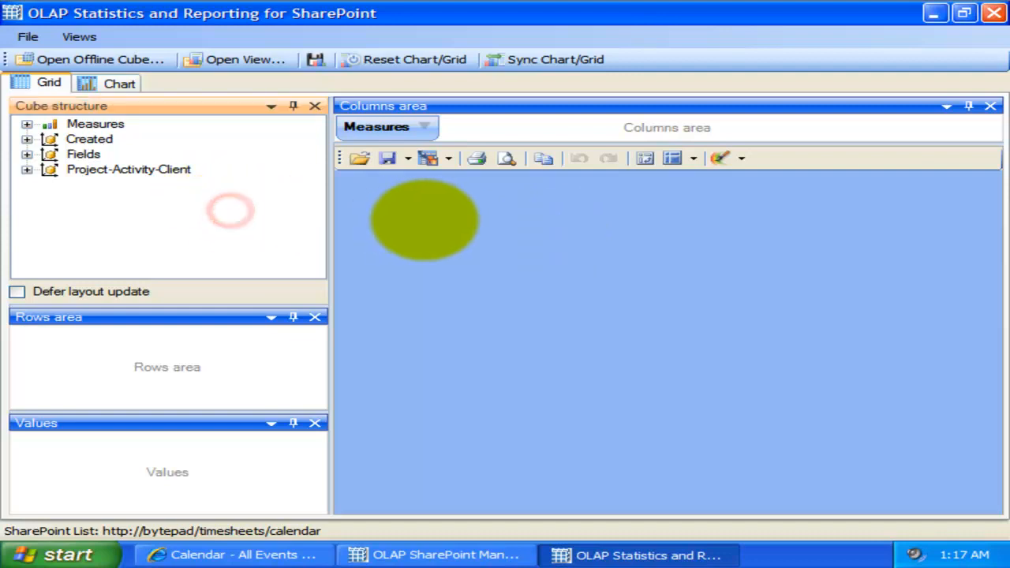
pyautogui.click(423, 220)
pyautogui.click(117, 84)
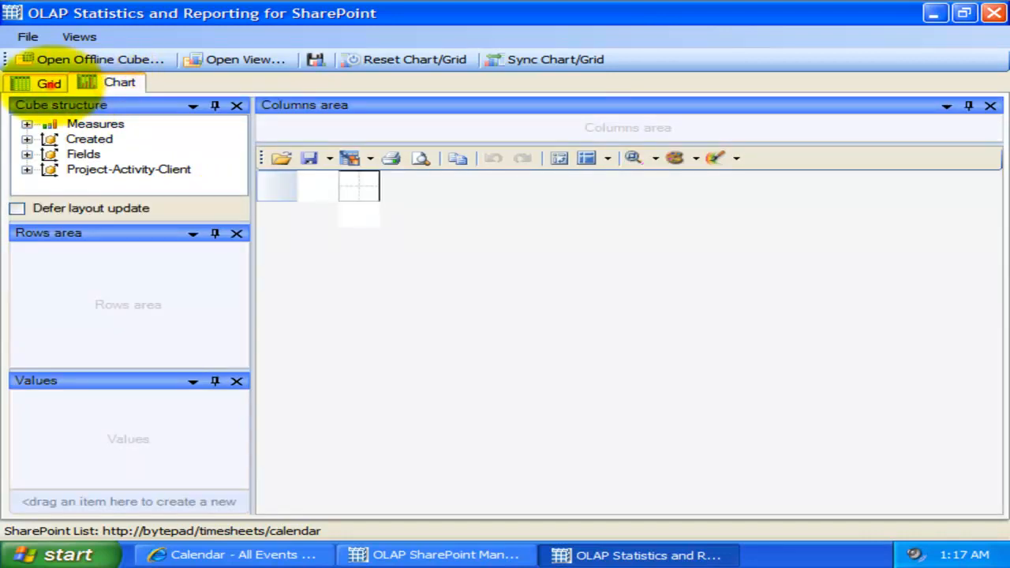
pyautogui.click(48, 83)
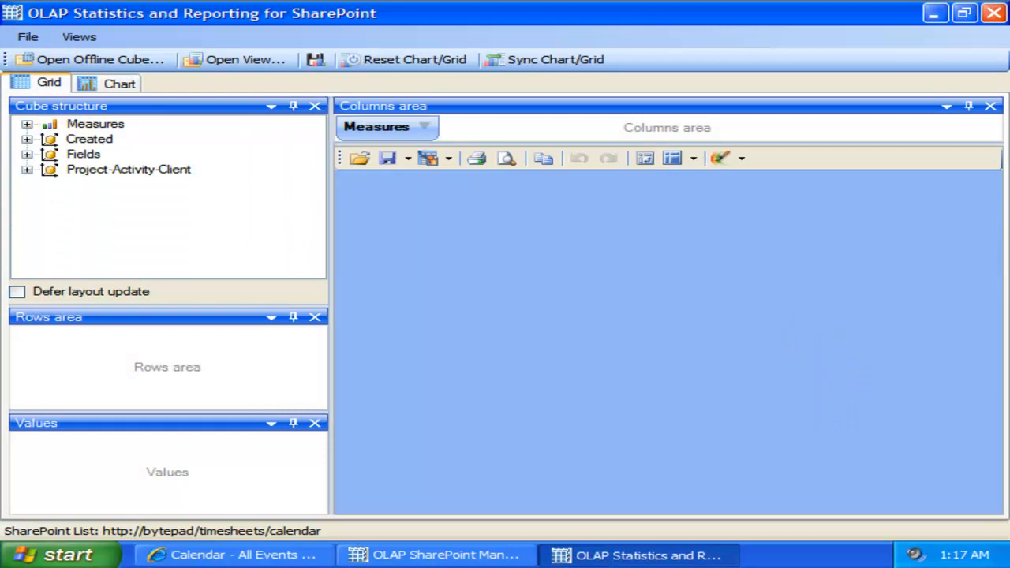
# Step: Examine the contents of the Measures, Created and Fields groups in the cube structure
pyautogui.click(99, 235)
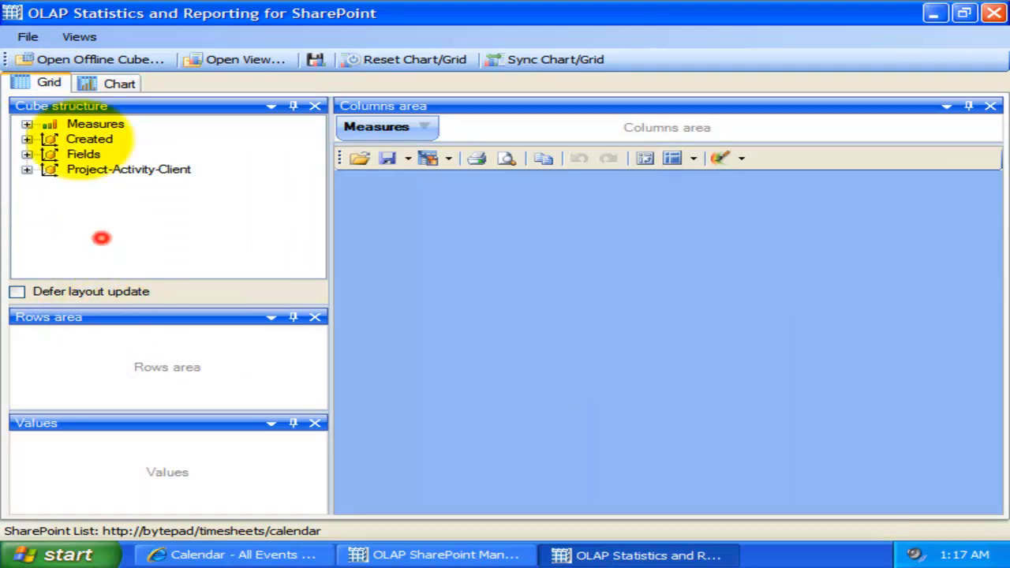
pyautogui.click(26, 123)
pyautogui.click(26, 124)
pyautogui.click(26, 139)
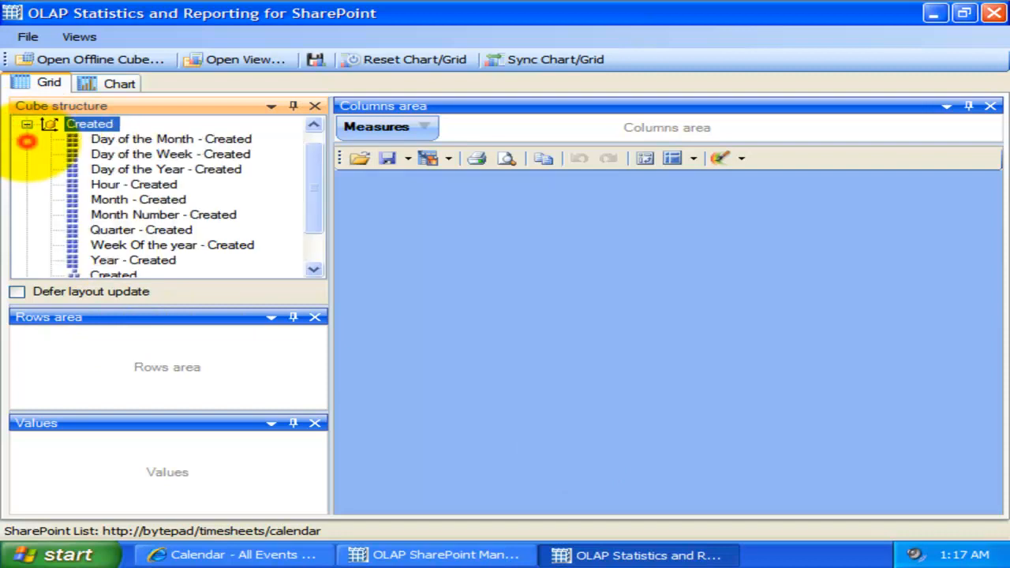
pyautogui.click(26, 124)
pyautogui.click(26, 154)
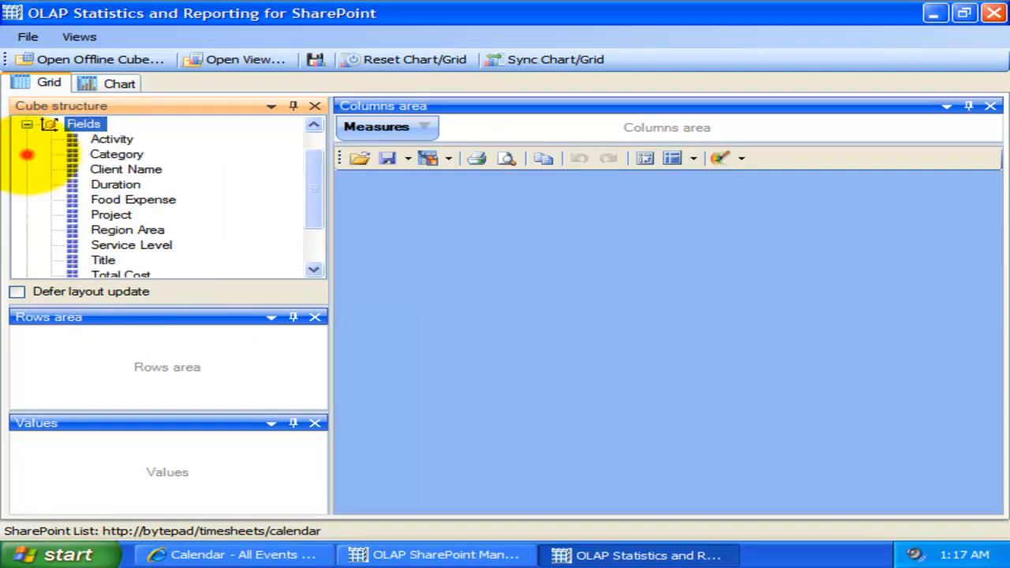
pyautogui.moveTo(313, 189)
pyautogui.mouseDown()
pyautogui.moveTo(311, 225)
pyautogui.moveTo(320, 190)
pyautogui.mouseUp()
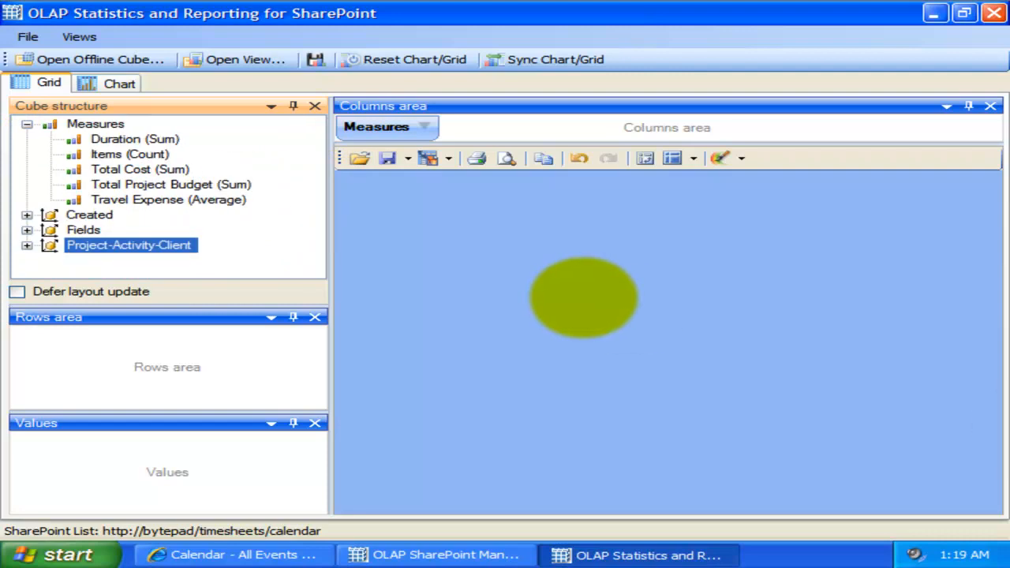
# Step: Add Total Project Budget (Sum) as a value and the Project-Activity-Client hierarchy as rows, and widen the Project column so the names fit
pyautogui.click(168, 197)
pyautogui.moveTo(169, 183); pyautogui.dragTo(220, 479)
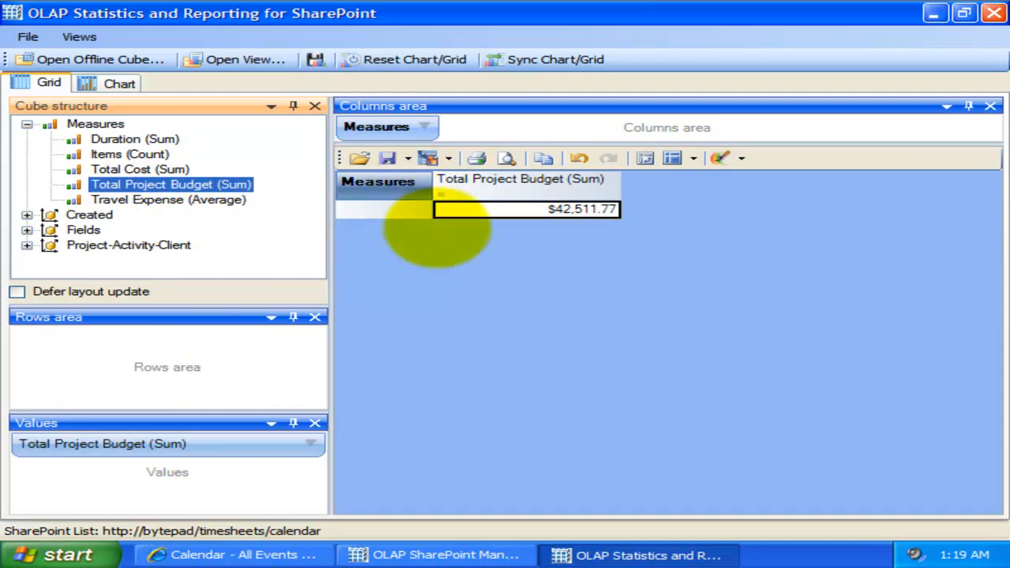
pyautogui.click(27, 245)
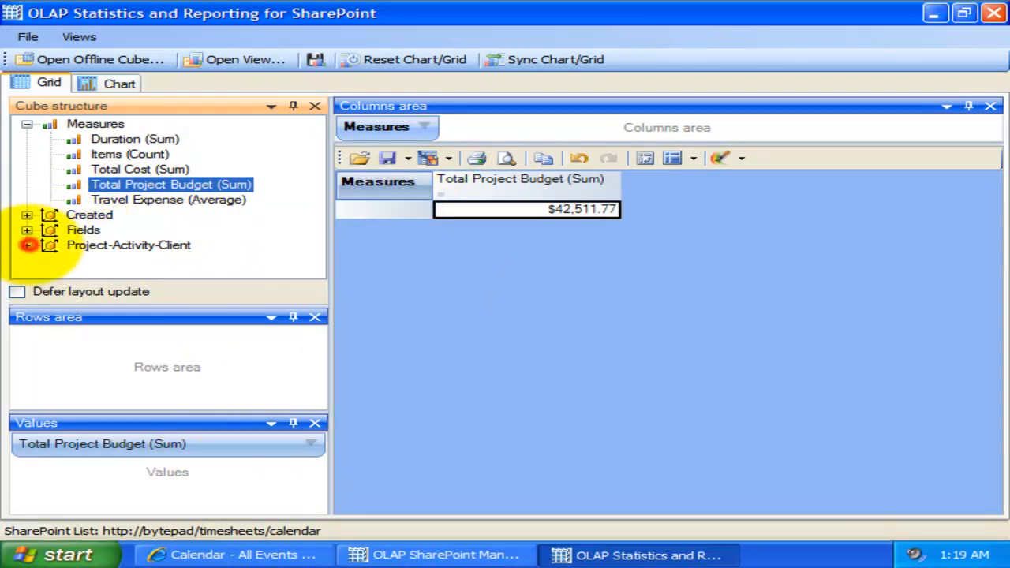
pyautogui.moveTo(149, 259); pyautogui.dragTo(155, 363)
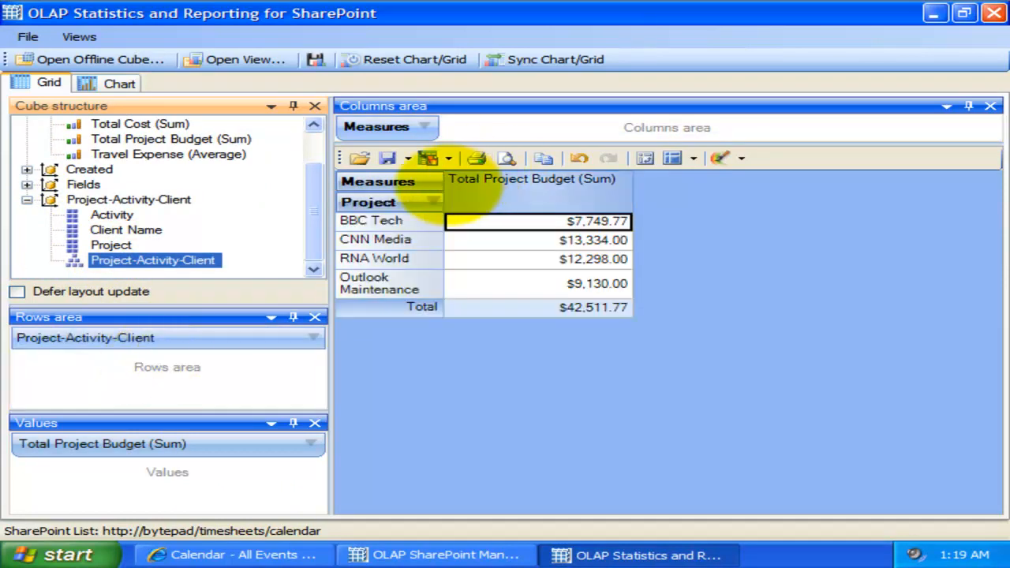
pyautogui.moveTo(443, 181); pyautogui.dragTo(473, 187)
pyautogui.click(623, 240)
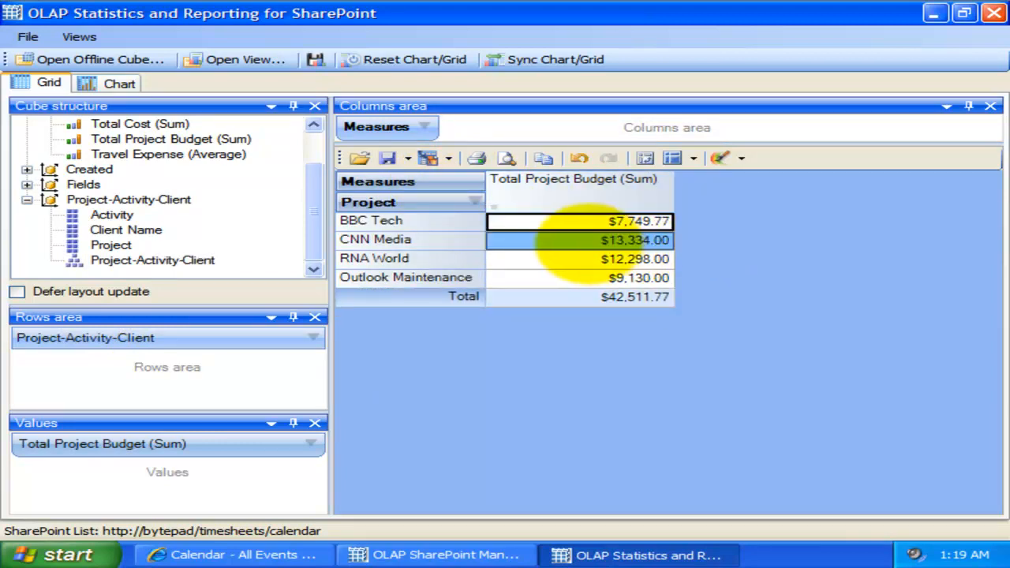
# Step: Add Travel Expense (Average), Items (Count) and Duration (Sum) to the grid's values
pyautogui.click(168, 153)
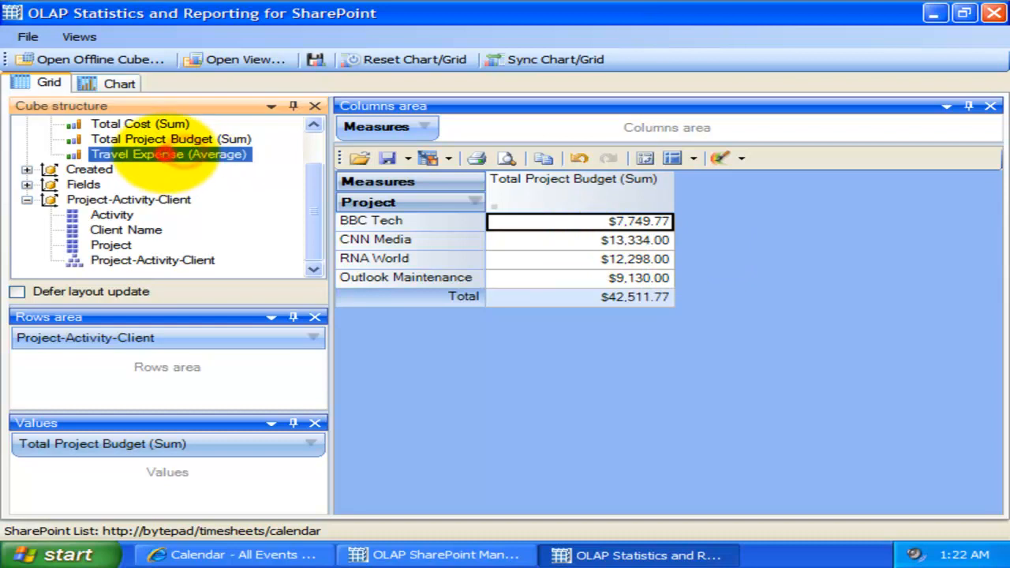
pyautogui.moveTo(168, 154); pyautogui.dragTo(237, 471)
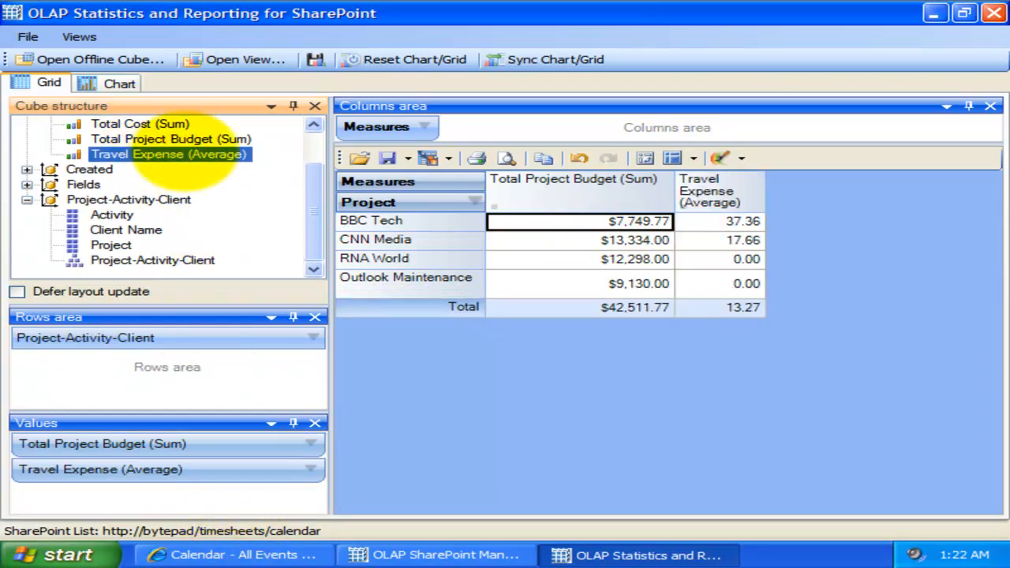
pyautogui.scroll(1, 282, 163)
pyautogui.moveTo(113, 154); pyautogui.dragTo(209, 485)
pyautogui.moveTo(150, 138); pyautogui.dragTo(225, 507)
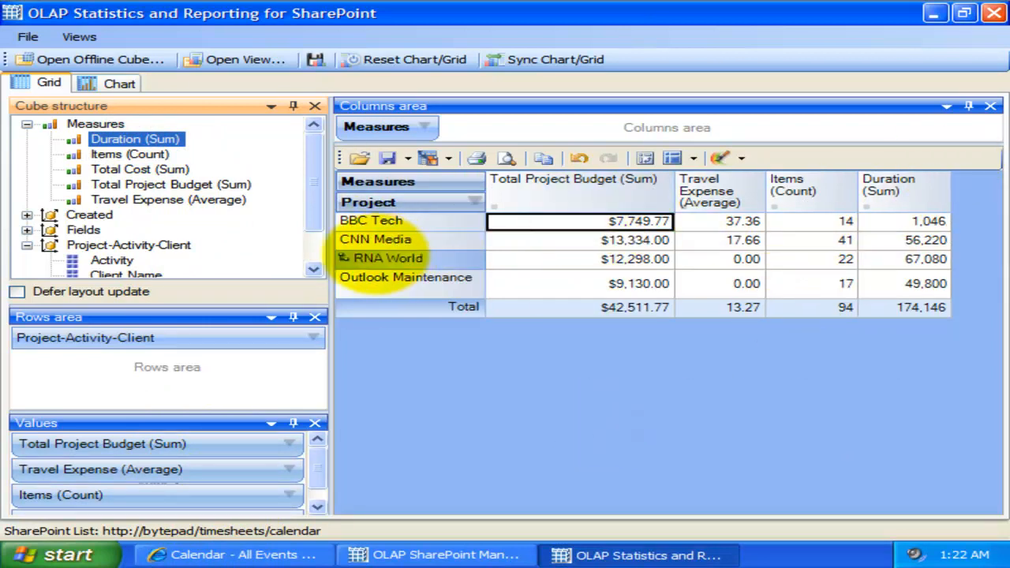
# Step: Expand BBC Tech down to its activities and exclude Outlook Maintenance with the Project filter
pyautogui.click(344, 220)
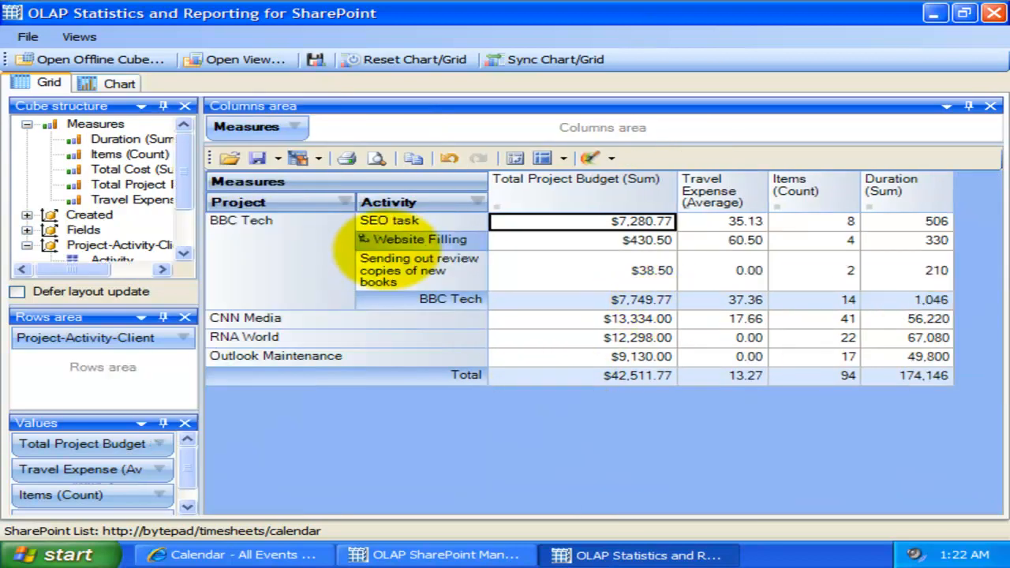
pyautogui.click(345, 202)
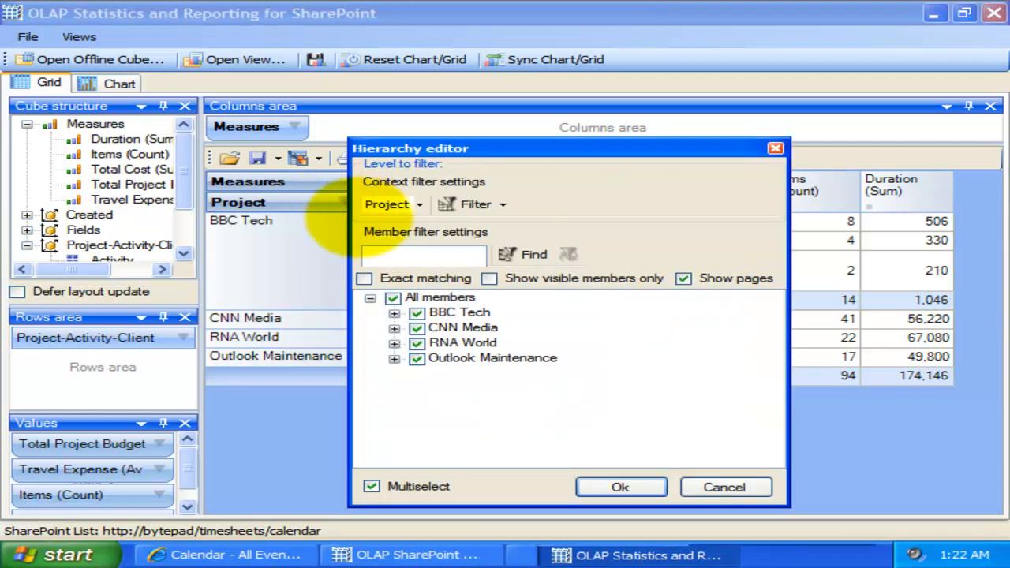
pyautogui.click(416, 359)
pyautogui.click(620, 486)
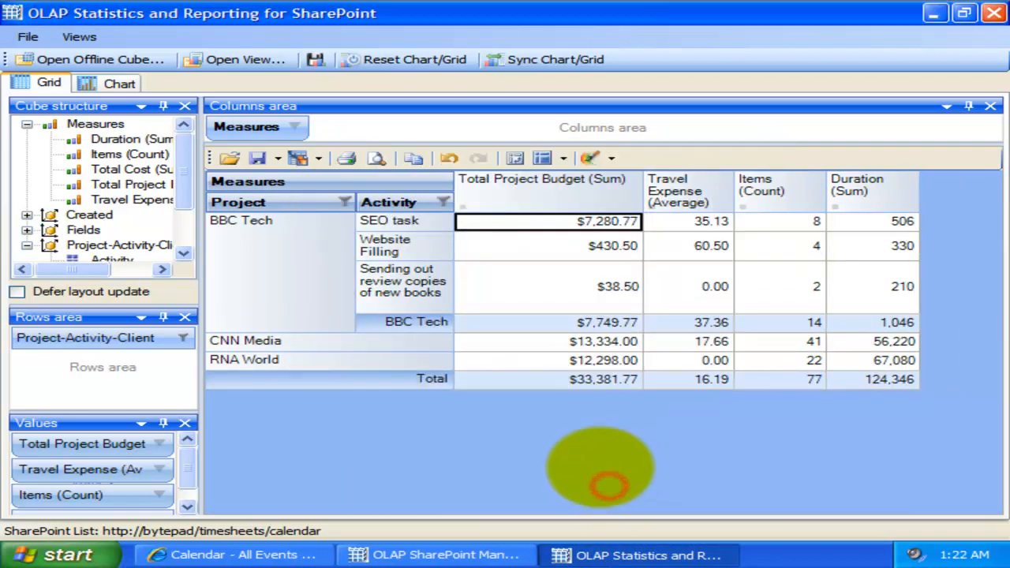
# Step: Try expanding and collapsing the activities of CNN Media and BBC Tech, ending with only BBC Tech expanded
pyautogui.click(213, 340)
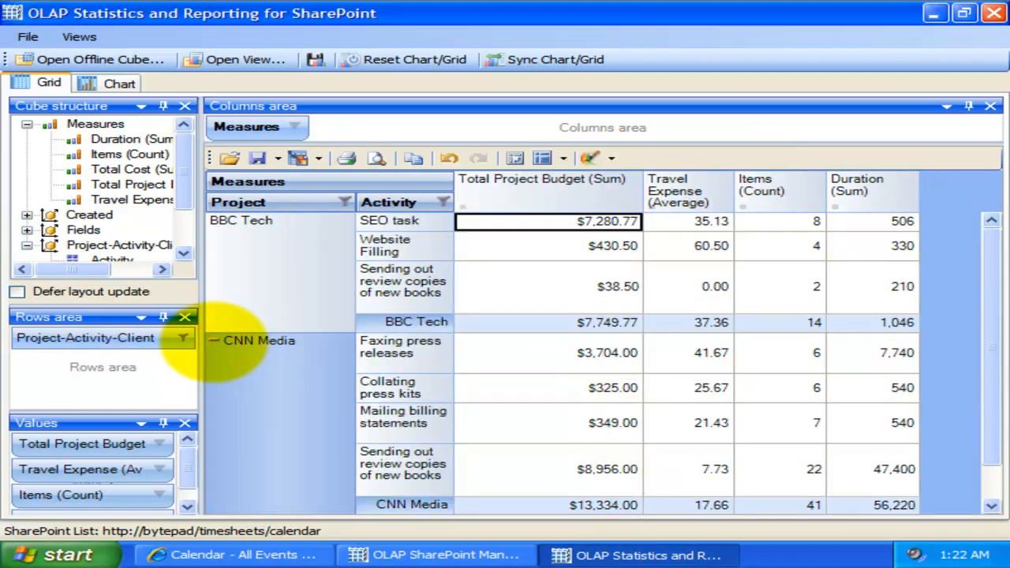
pyautogui.click(213, 220)
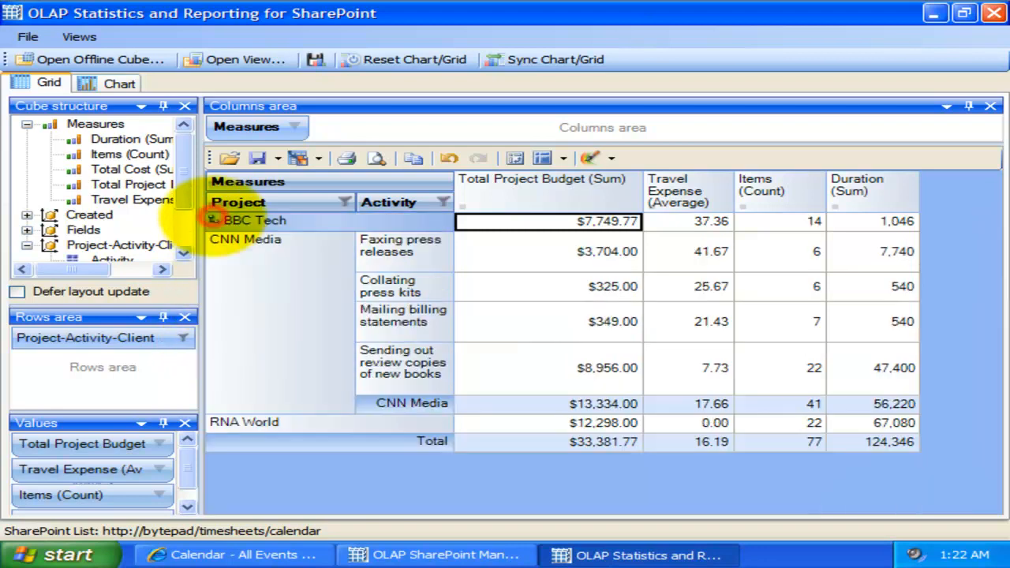
pyautogui.rightClick(211, 218)
pyautogui.click(241, 227)
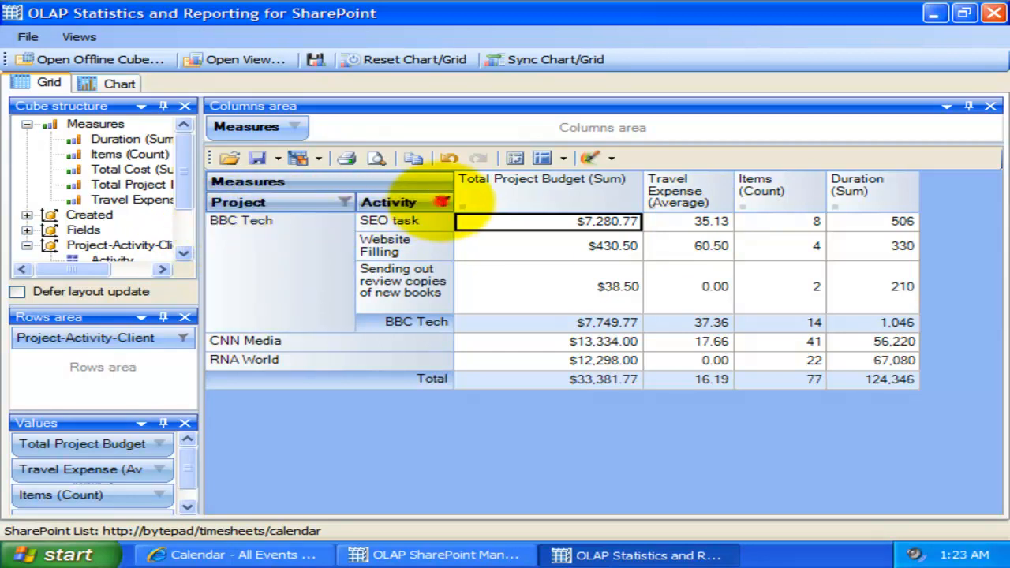
# Step: Exclude RNA World from the grid through the Activity column's hierarchy filter
pyautogui.click(443, 202)
pyautogui.click(508, 342)
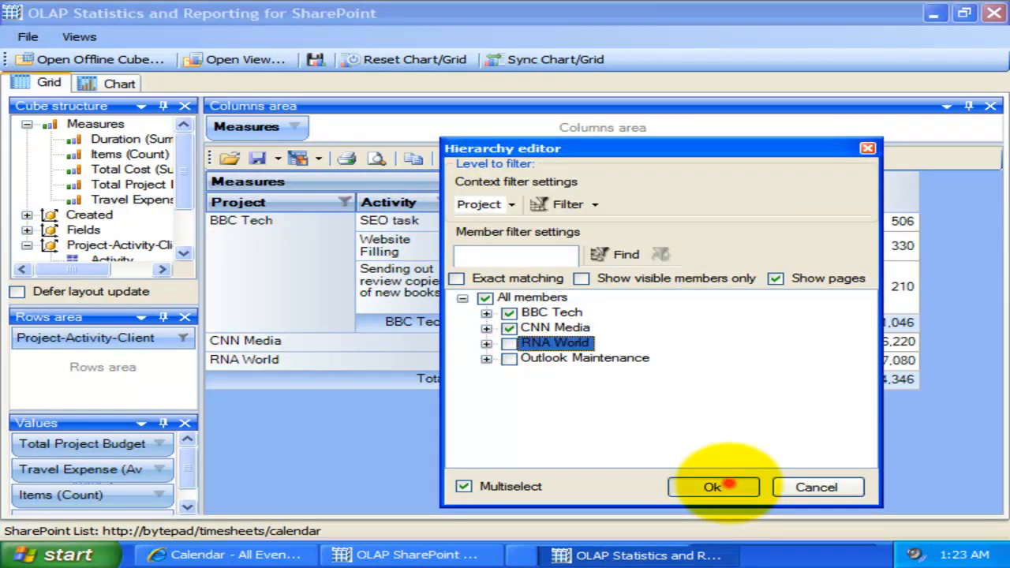
pyautogui.click(712, 486)
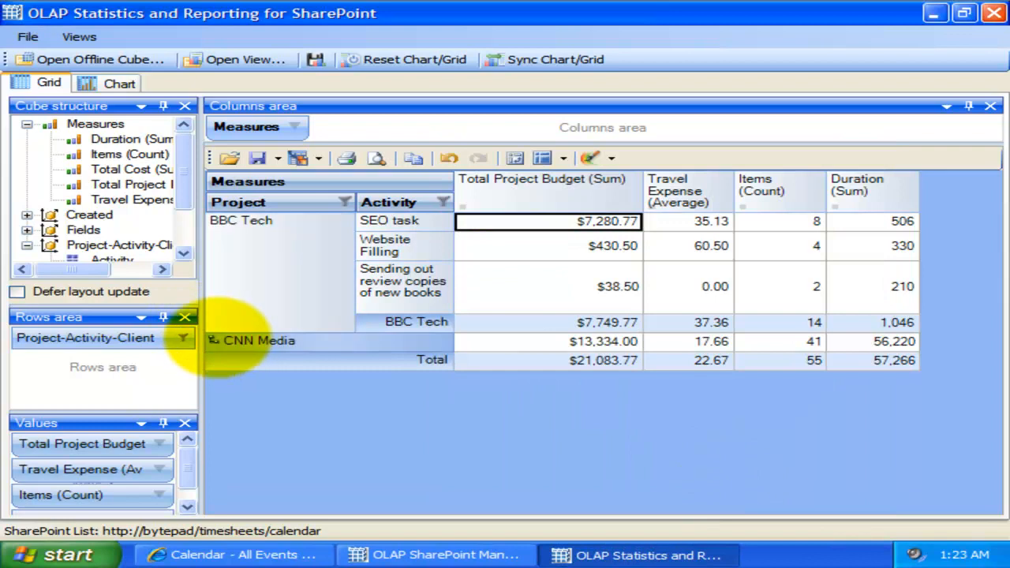
# Step: Check the member filter of the row hierarchy without changing it, and open the chart view
pyautogui.click(185, 337)
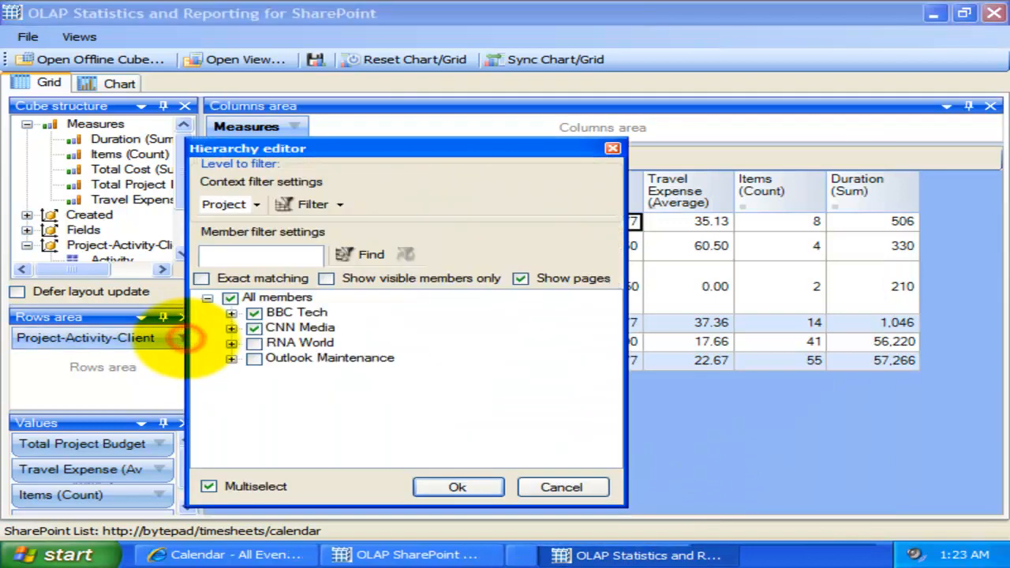
pyautogui.click(561, 487)
pyautogui.click(114, 83)
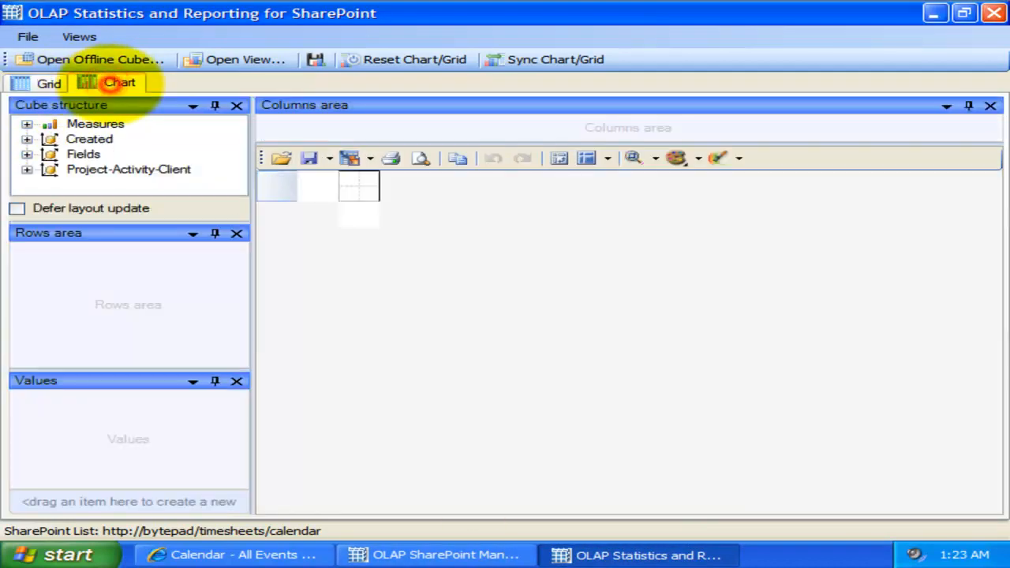
# Step: Build a chart from the Total Project Budget (Sum) measure, broken down by Project in the rows area
pyautogui.click(26, 123)
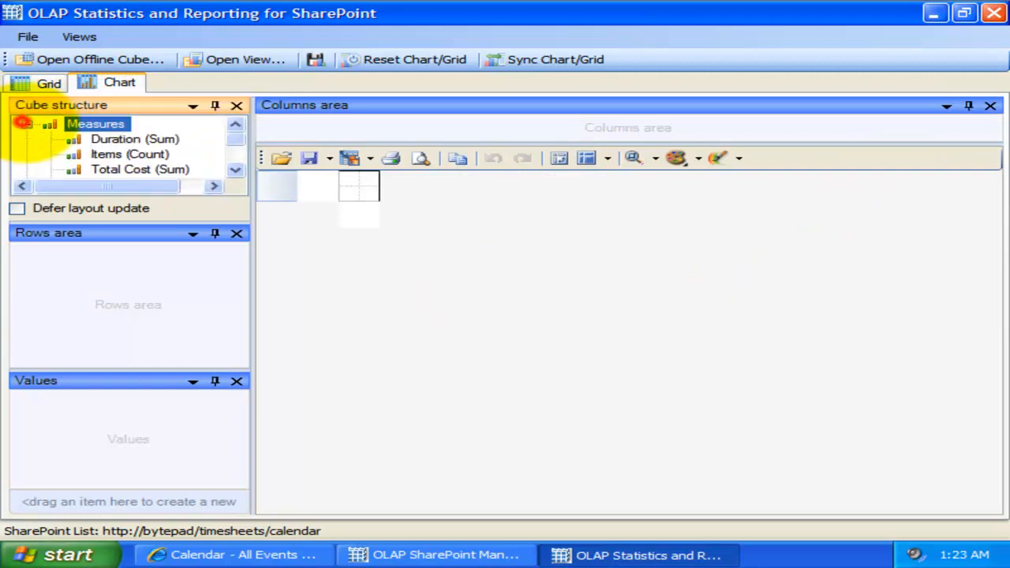
pyautogui.moveTo(139, 169); pyautogui.dragTo(178, 434)
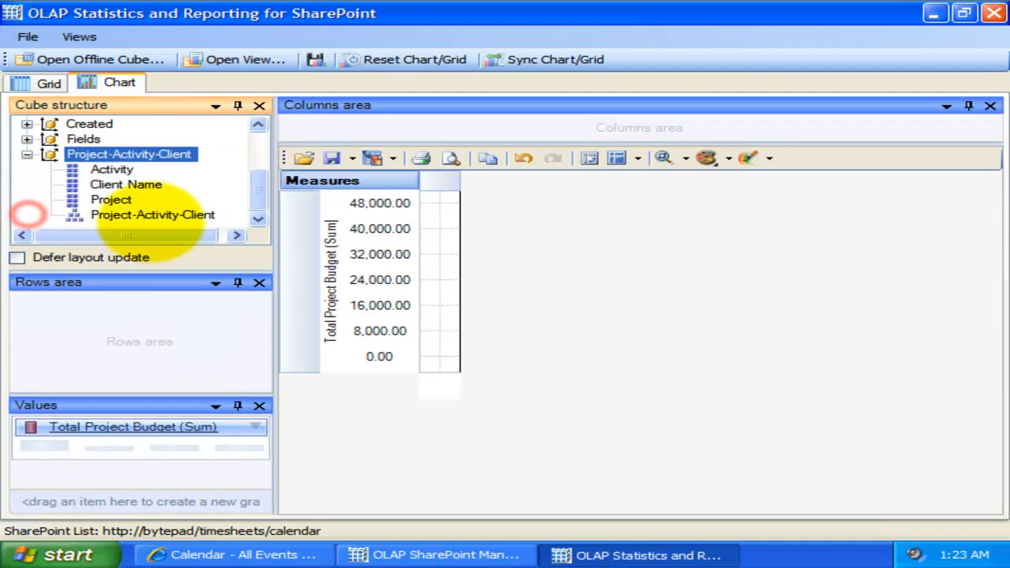
pyautogui.moveTo(150, 215); pyautogui.dragTo(140, 316)
pyautogui.moveTo(157, 426); pyautogui.dragTo(118, 307)
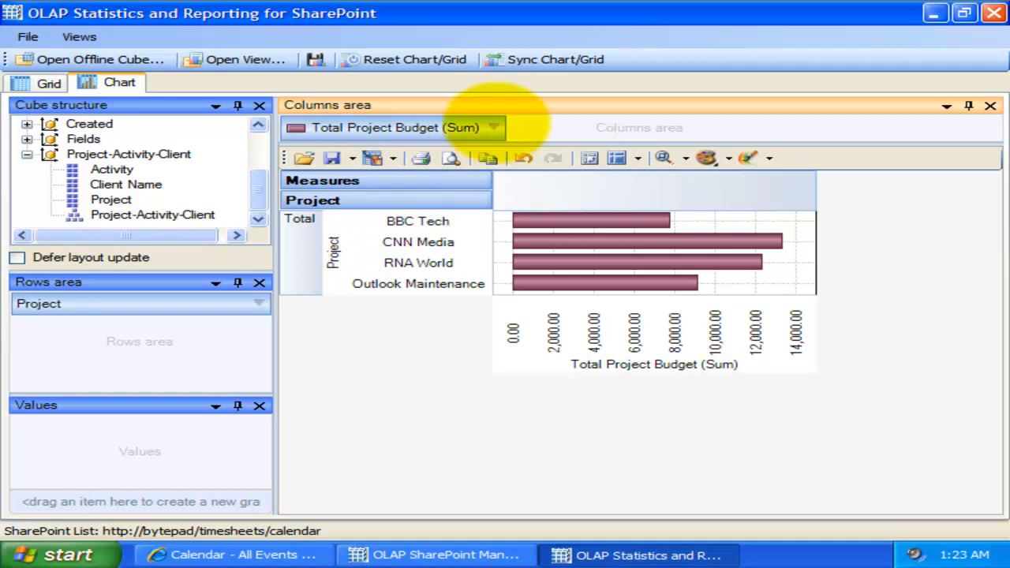
# Step: Check the conditions offered by the value filter on Total Project Budget (Sum), leaving the filter unset
pyautogui.click(493, 127)
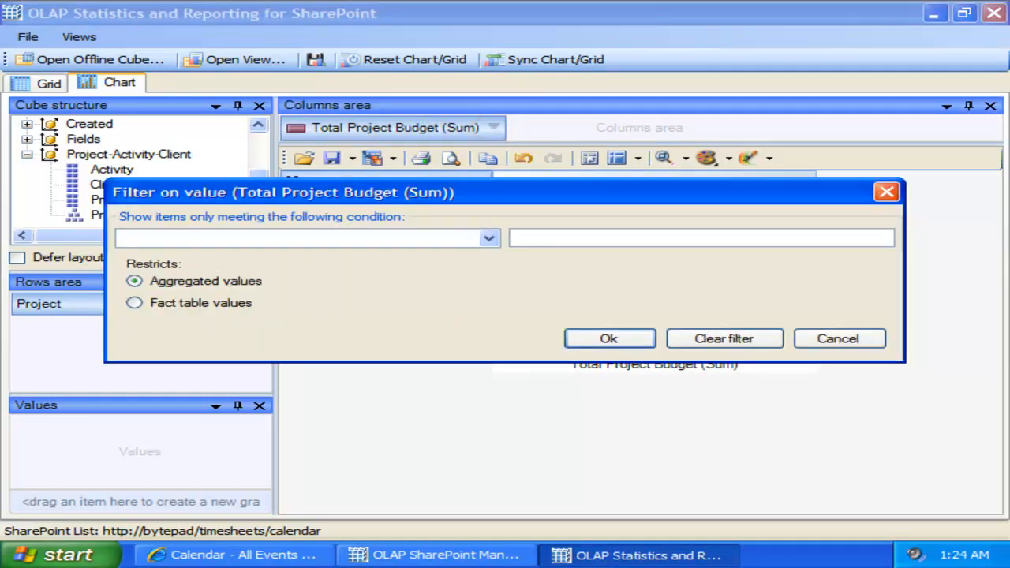
pyautogui.click(488, 238)
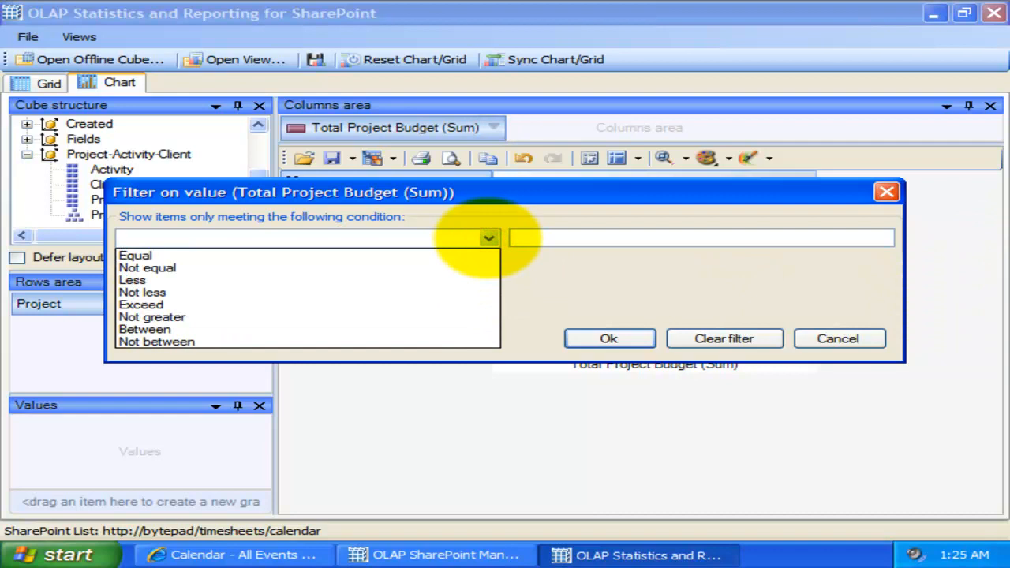
pyautogui.click(488, 238)
pyautogui.click(886, 191)
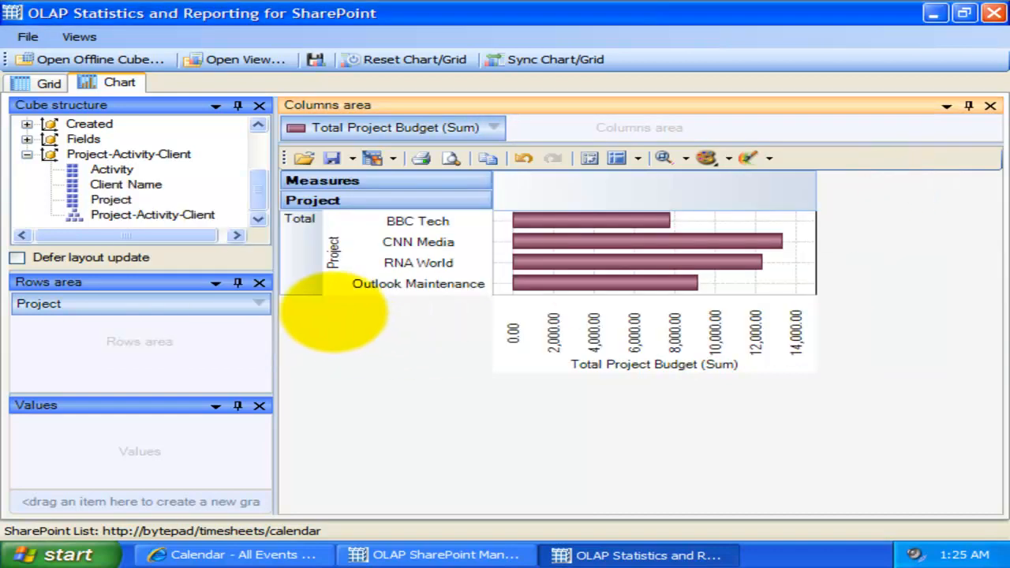
# Step: Exclude RNA World from the chart through the Project hierarchy's member filter
pyautogui.click(259, 303)
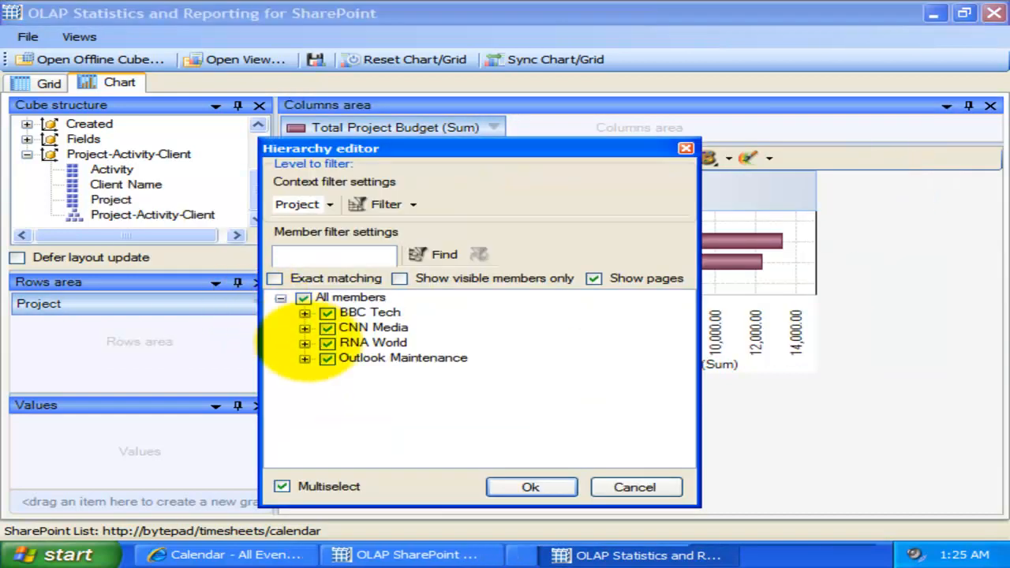
pyautogui.click(326, 342)
pyautogui.click(530, 486)
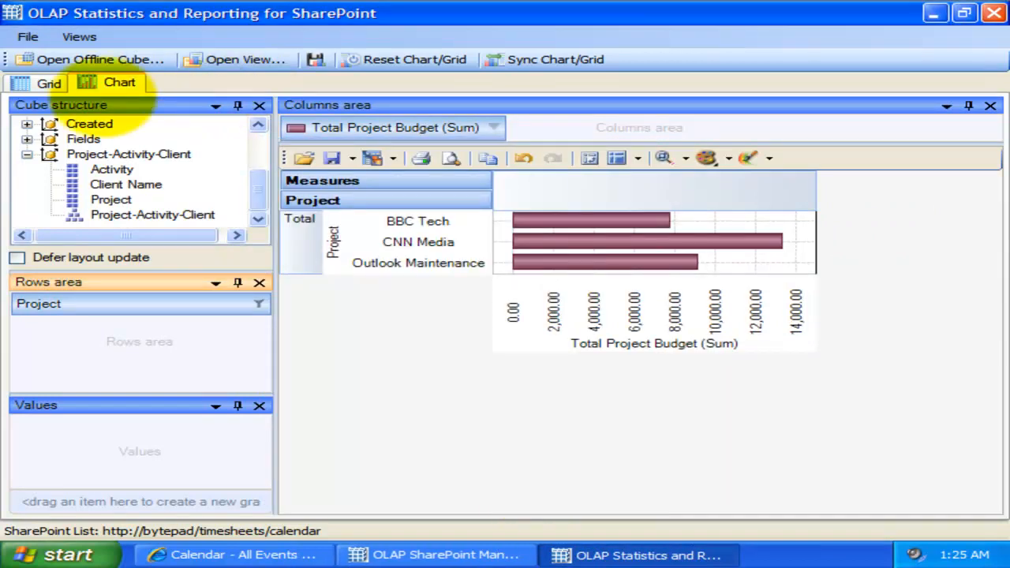
# Step: Synchronize the chart with the grid's layout and look through the bars of all its measures
pyautogui.click(49, 82)
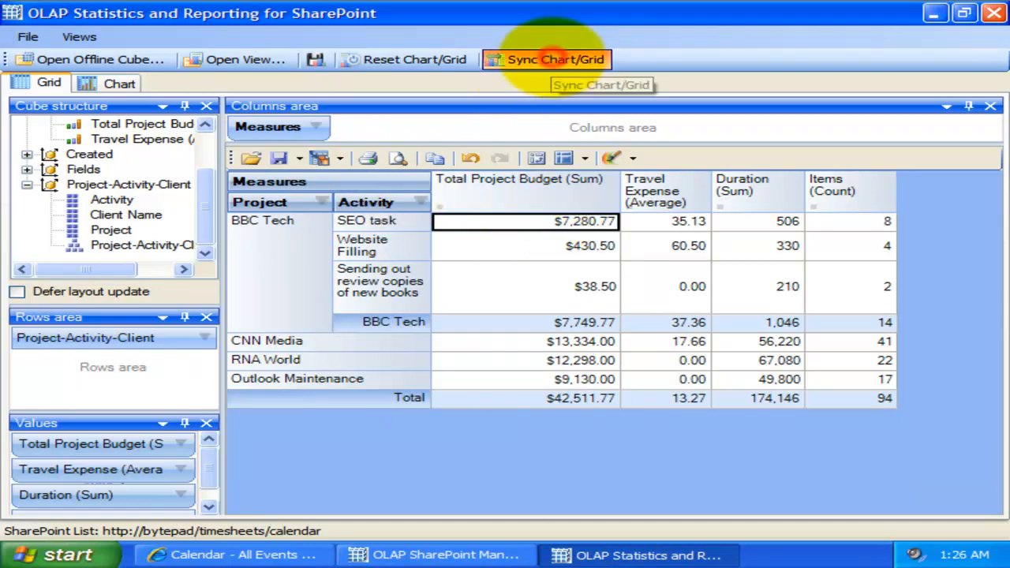
pyautogui.click(554, 59)
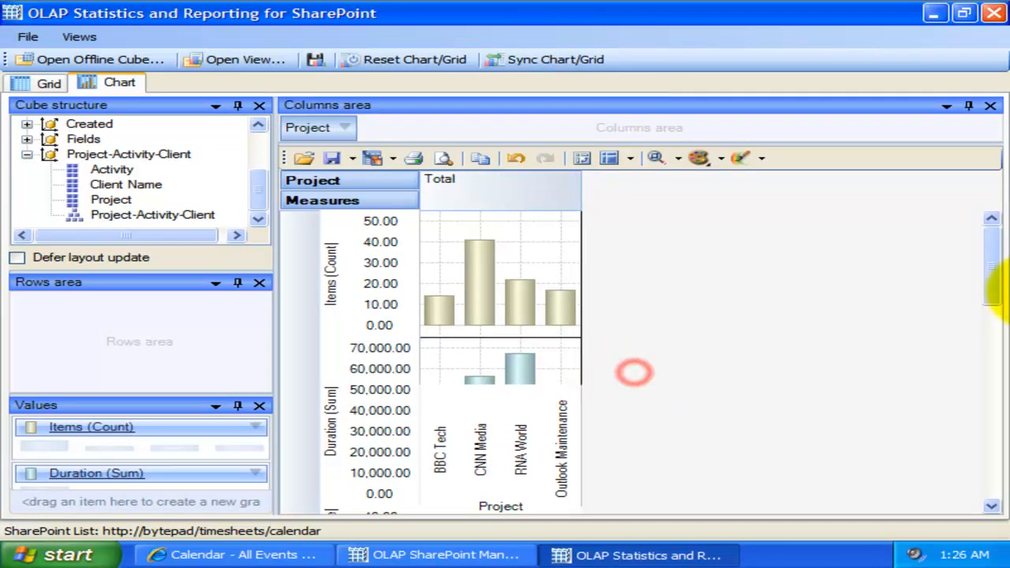
pyautogui.moveTo(994, 275); pyautogui.dragTo(992, 493)
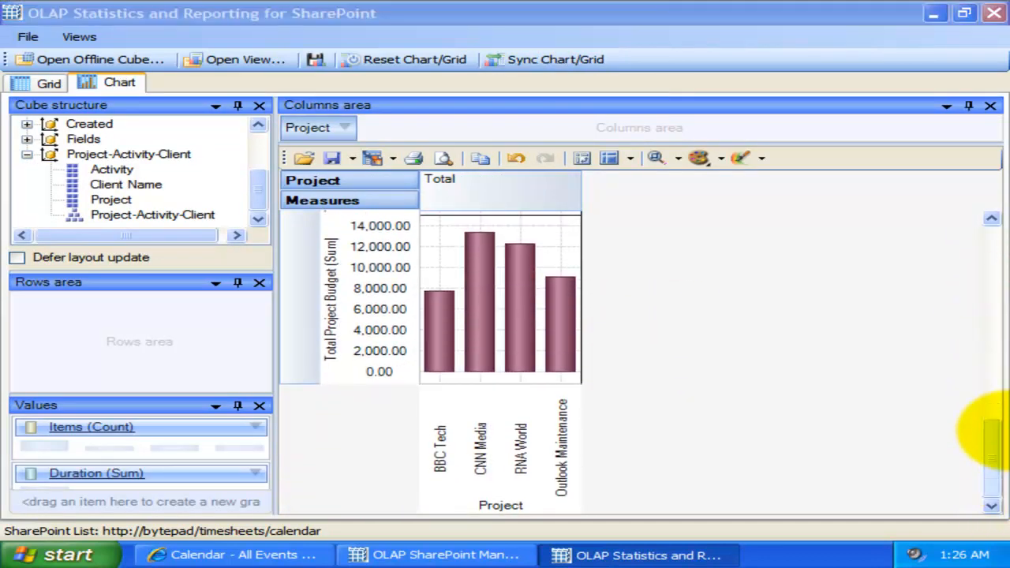
pyautogui.moveTo(994, 446); pyautogui.dragTo(992, 291)
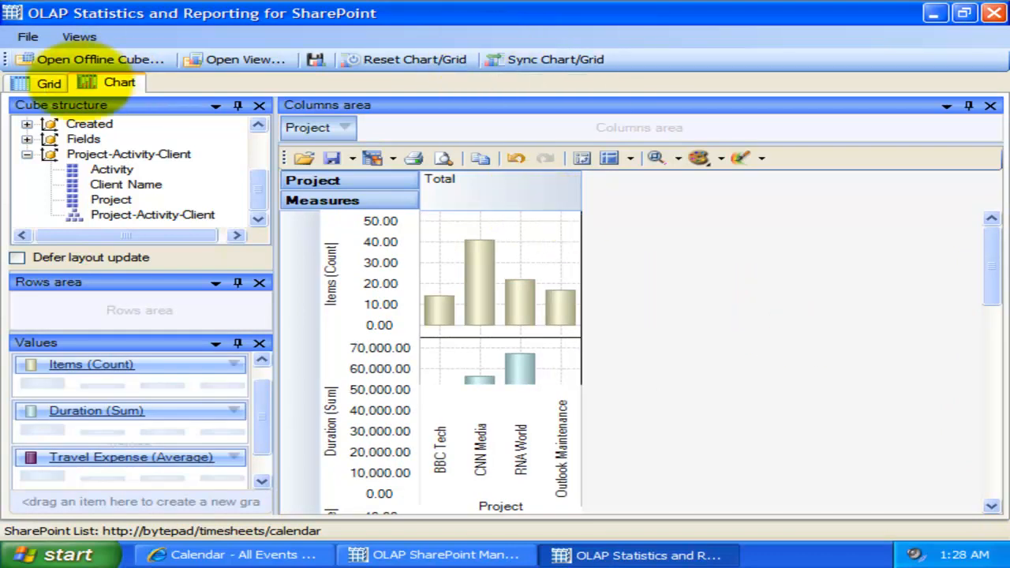
# Step: Compare the synchronized chart with the grid, ending in the grid view
pyautogui.click(47, 82)
pyautogui.click(110, 83)
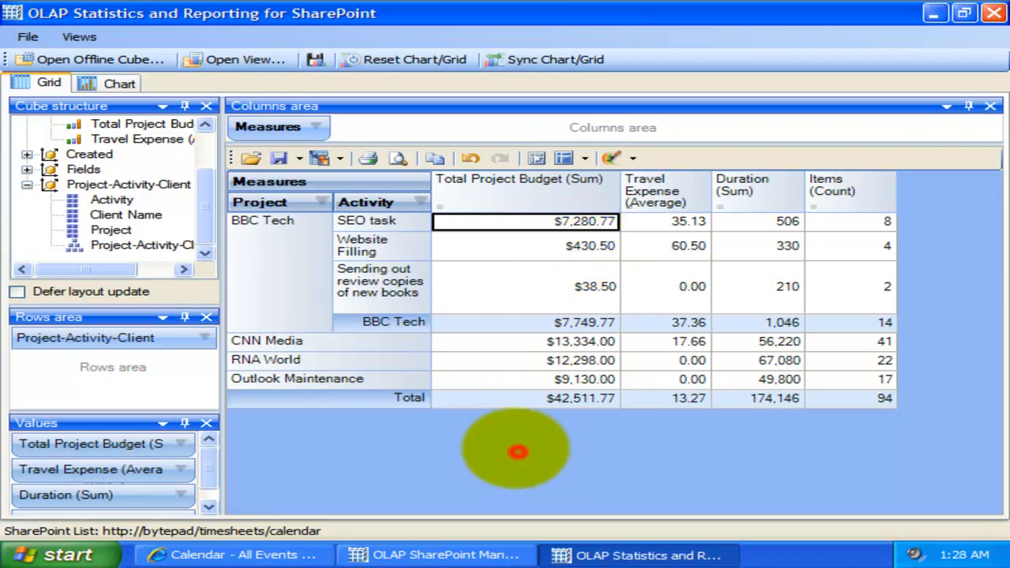
pyautogui.click(615, 287)
pyautogui.click(625, 287)
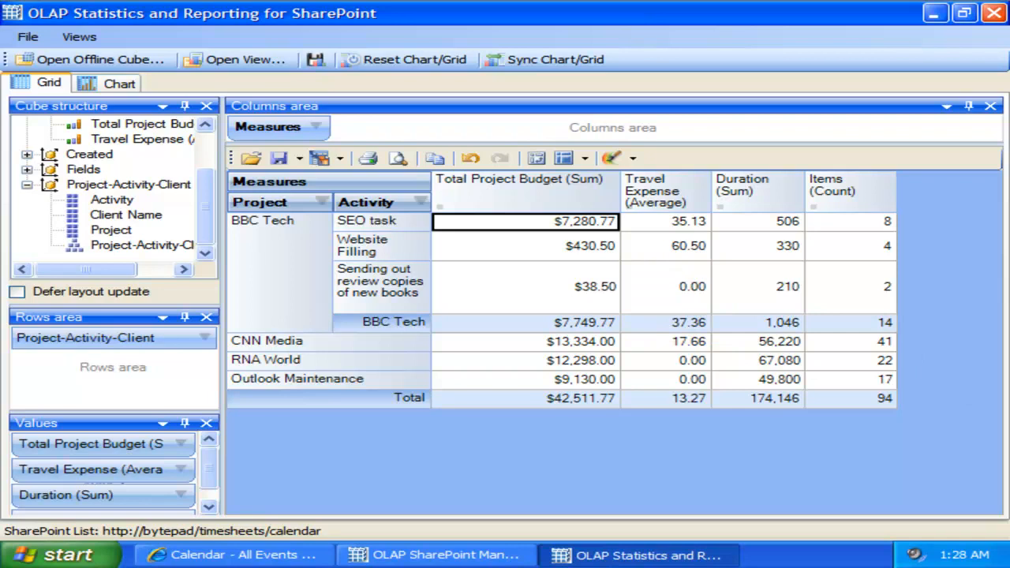
pyautogui.click(486, 461)
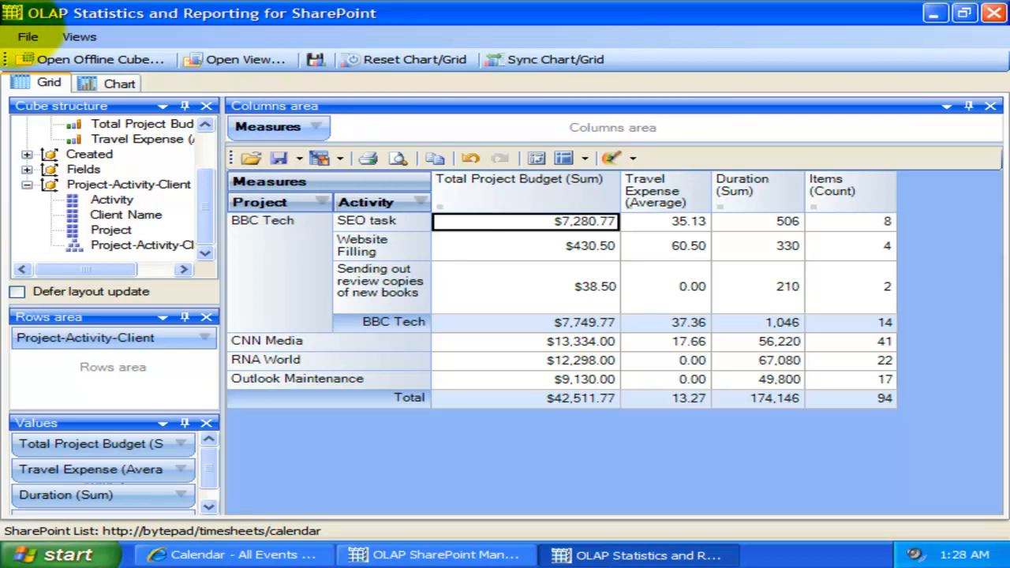
# Step: Save the report view to the Desktop as Project Budget Area in OLAP Report View format
pyautogui.click(28, 33)
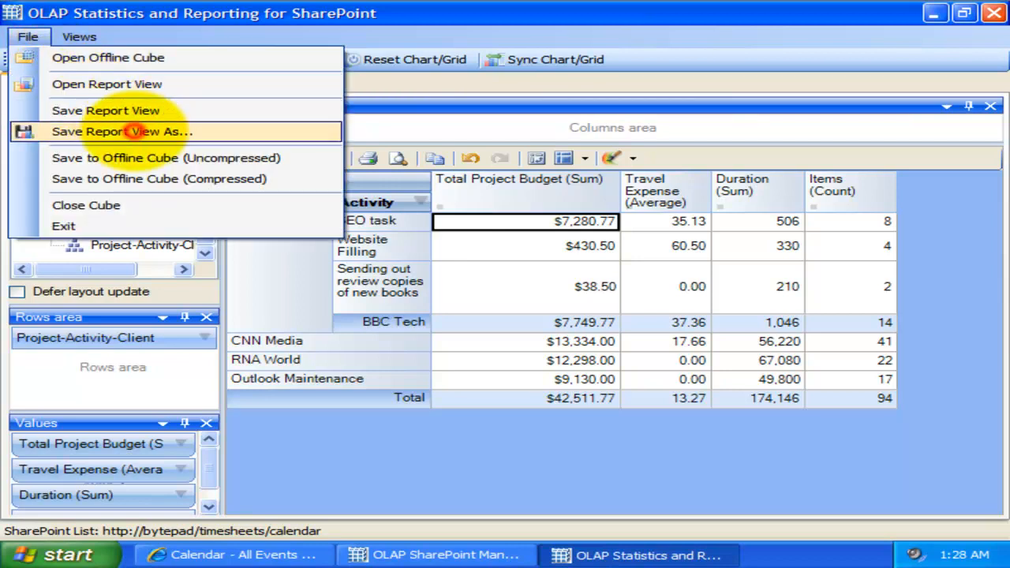
pyautogui.click(124, 131)
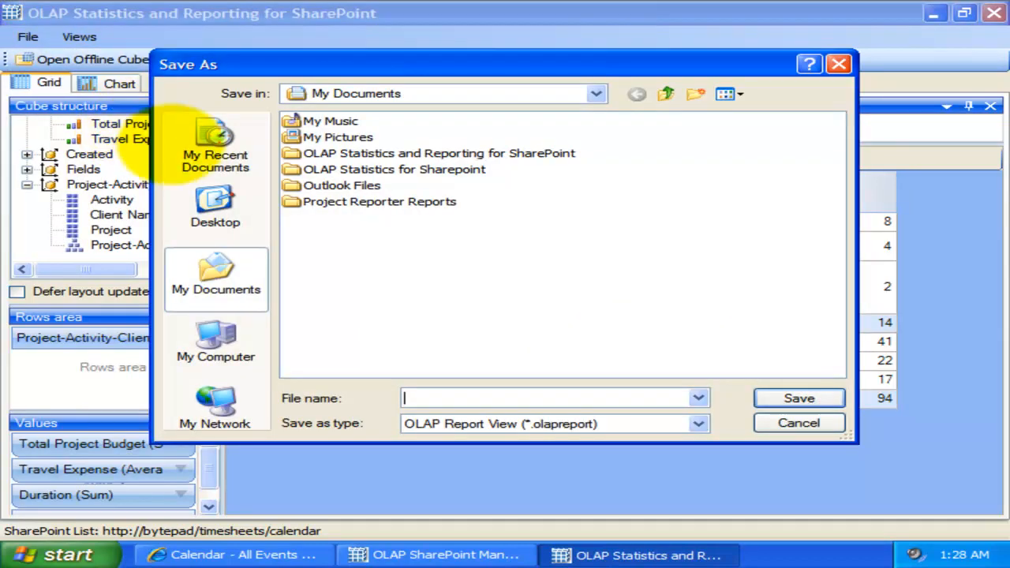
pyautogui.click(215, 202)
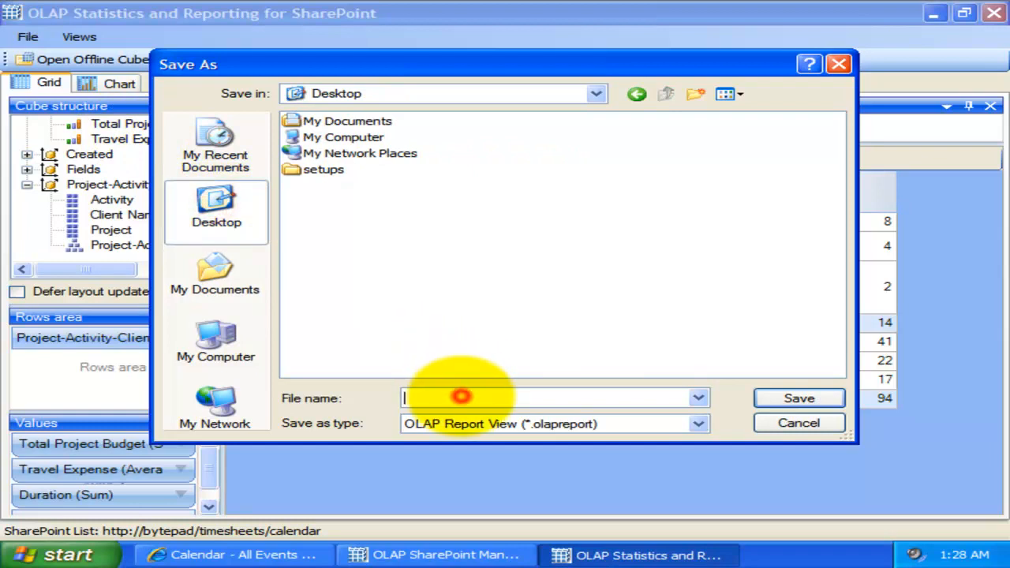
pyautogui.moveTo(543, 63); pyautogui.dragTo(588, 82)
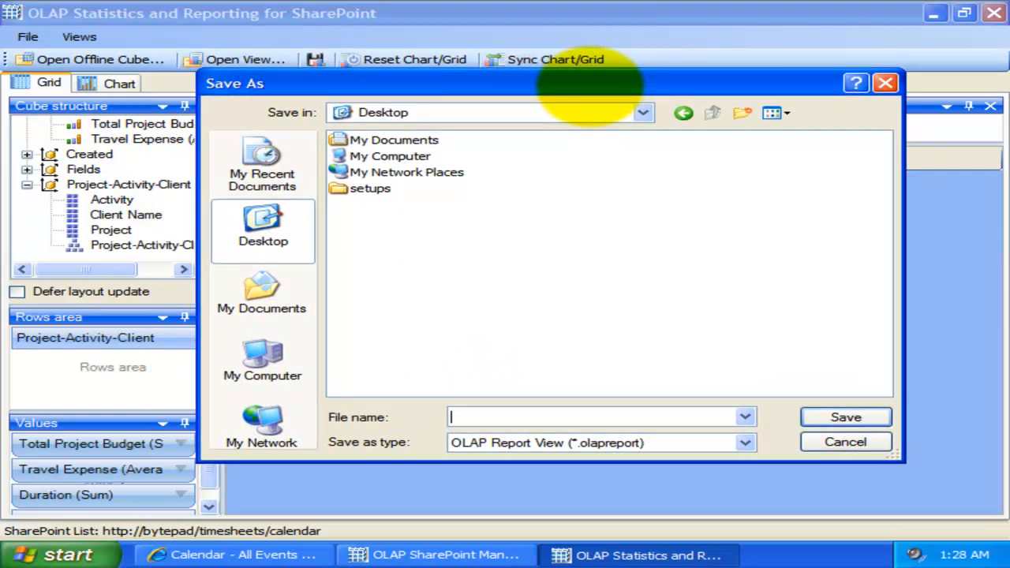
pyautogui.write('ea')
pyautogui.click(844, 416)
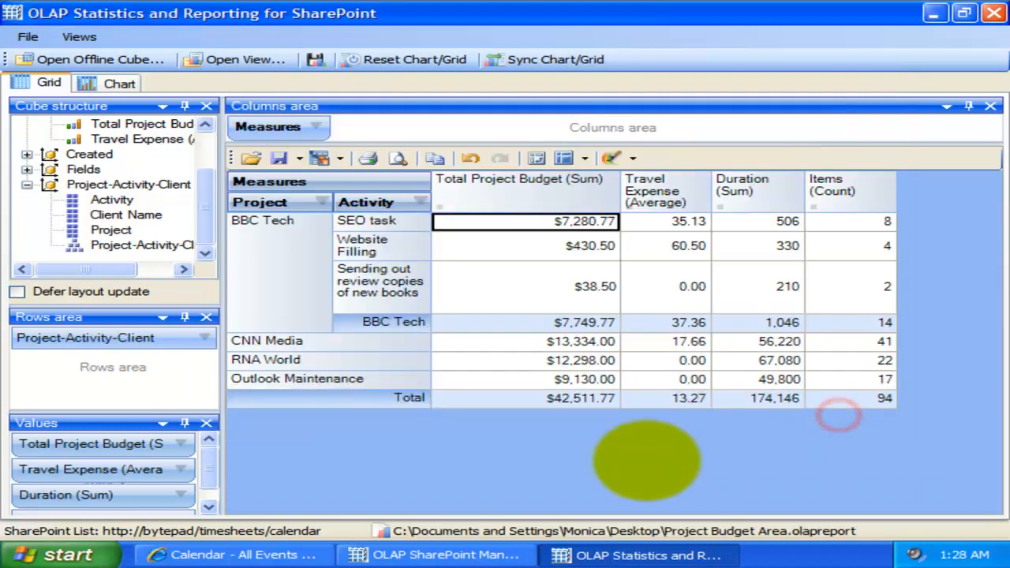
# Step: Check the grid's save-state options and export the grid to the Desktop as a PDF named report 1
pyautogui.click(299, 157)
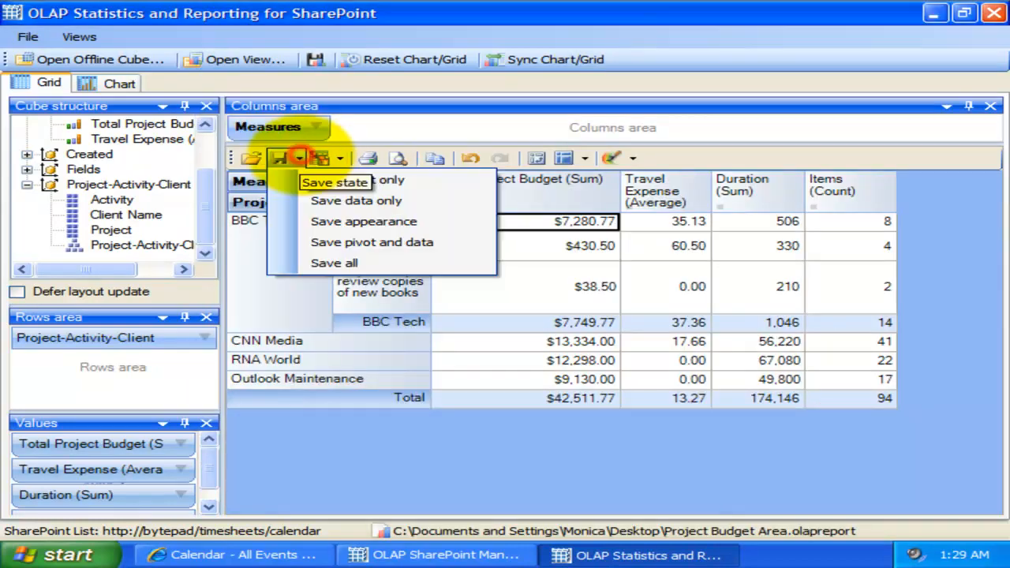
pyautogui.click(300, 157)
pyautogui.click(319, 157)
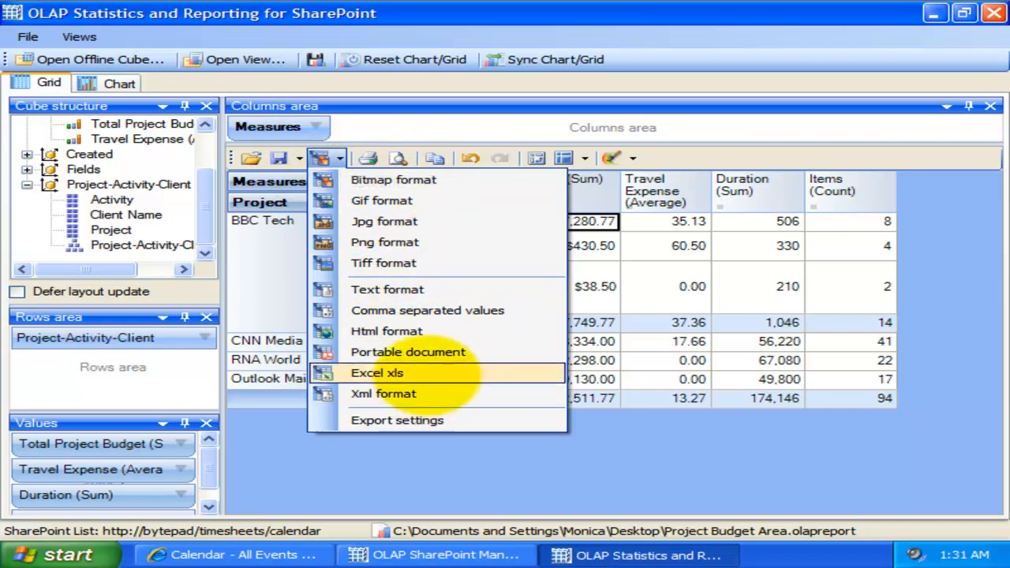
pyautogui.click(430, 352)
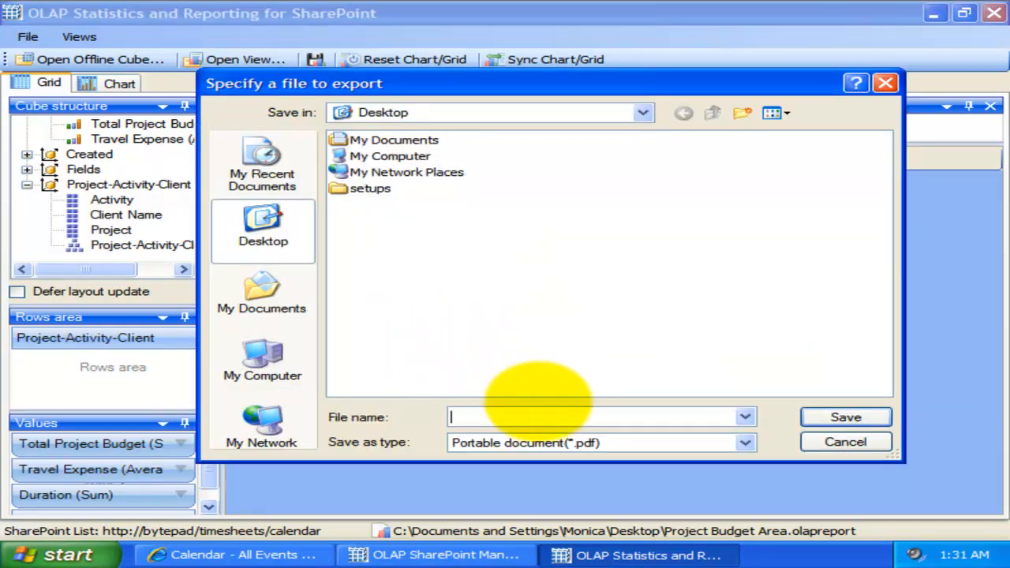
pyautogui.click(542, 408)
pyautogui.write('report 1')
pyautogui.press('Return')
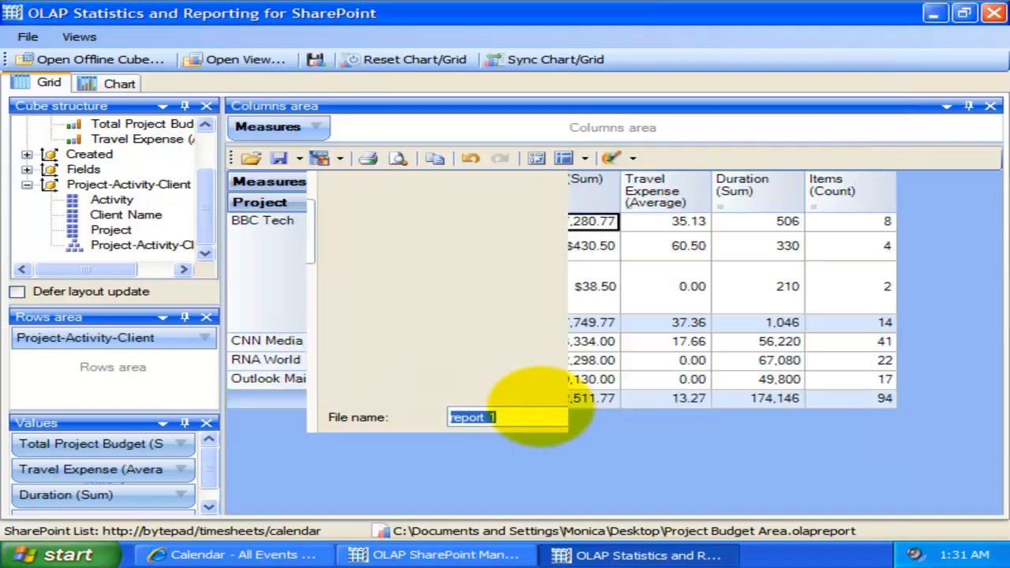
# Step: Export the grid in Excel xls format under the file name report 2
pyautogui.click(340, 158)
pyautogui.click(444, 371)
pyautogui.write('report 2')
pyautogui.press('Return')
# Step: Open the exported PDF report 1 from the desktop full-screen, check its table and close it
pyautogui.click(933, 12)
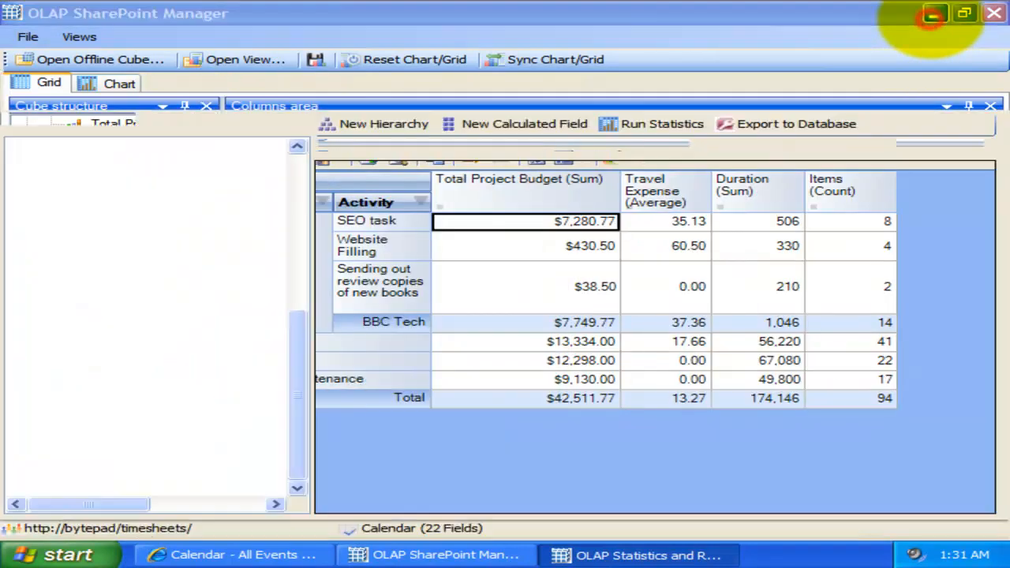
pyautogui.doubleClick(52, 257)
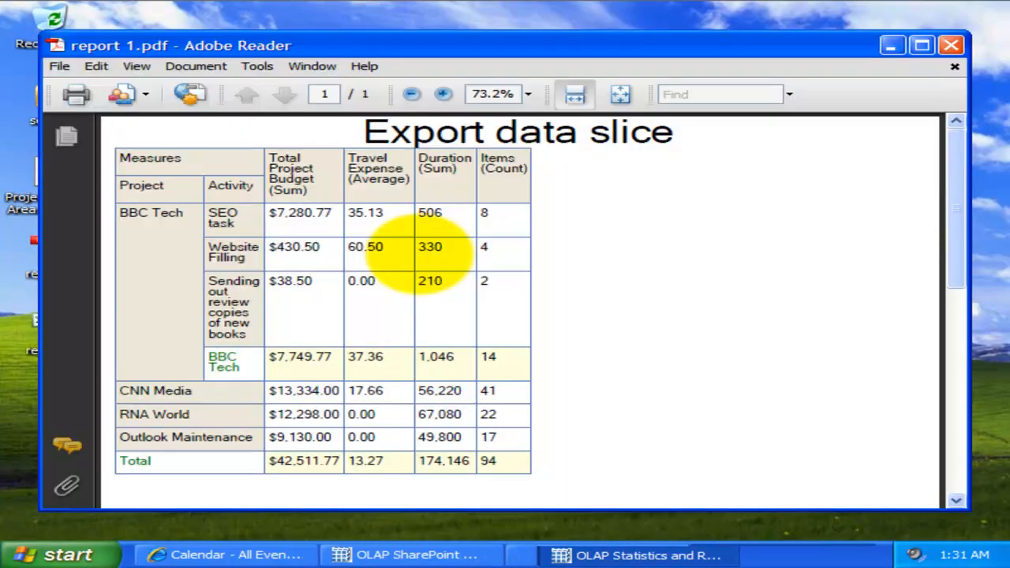
pyautogui.doubleClick(467, 40)
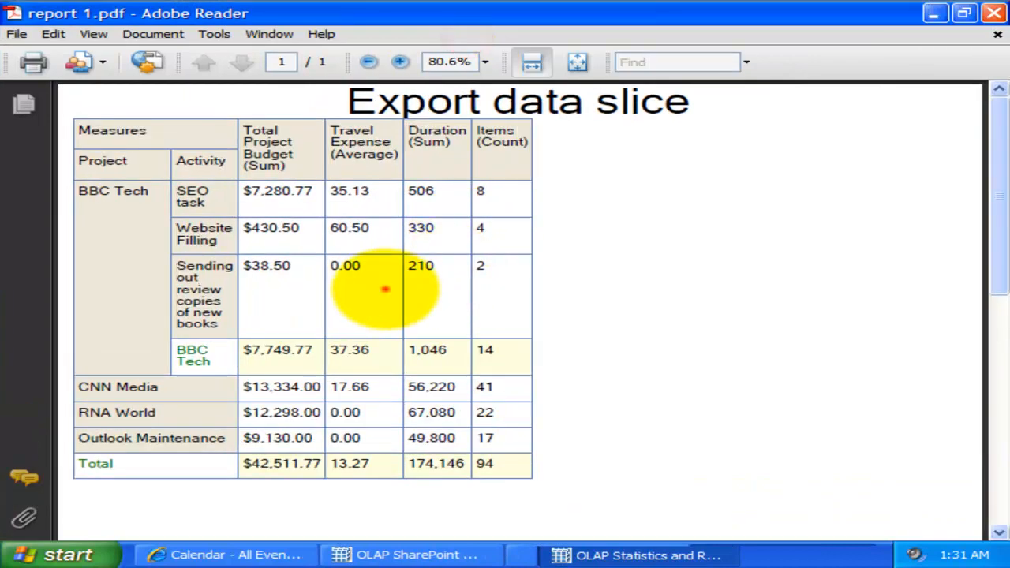
pyautogui.click(993, 12)
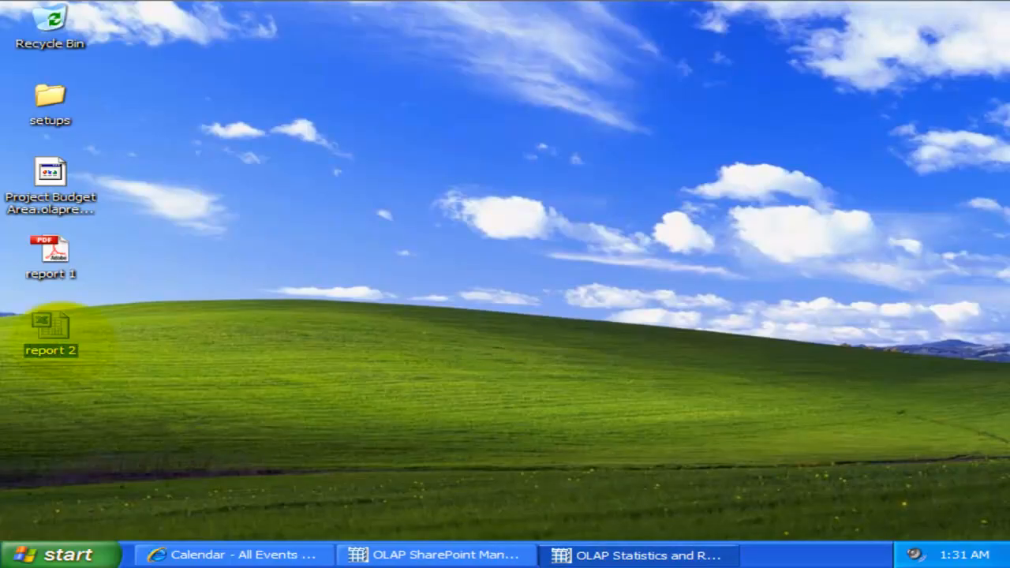
# Step: Open the exported Excel file report 2, look through its data, close it and return to OLAP Statistics and Reporting
pyautogui.doubleClick(50, 324)
pyautogui.scroll(-2, 225, 389)
pyautogui.scroll(2, 224, 389)
pyautogui.click(995, 13)
pyautogui.click(638, 556)
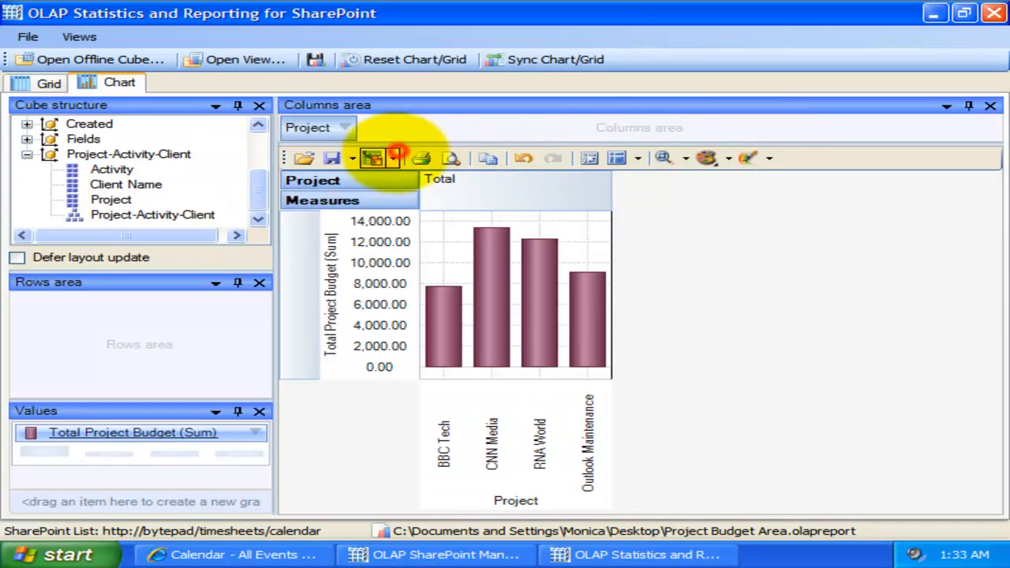
# Step: Export the Total Project Budget chart to the Desktop as a JPG image named report 3
pyautogui.click(392, 158)
pyautogui.click(444, 181)
pyautogui.click(384, 158)
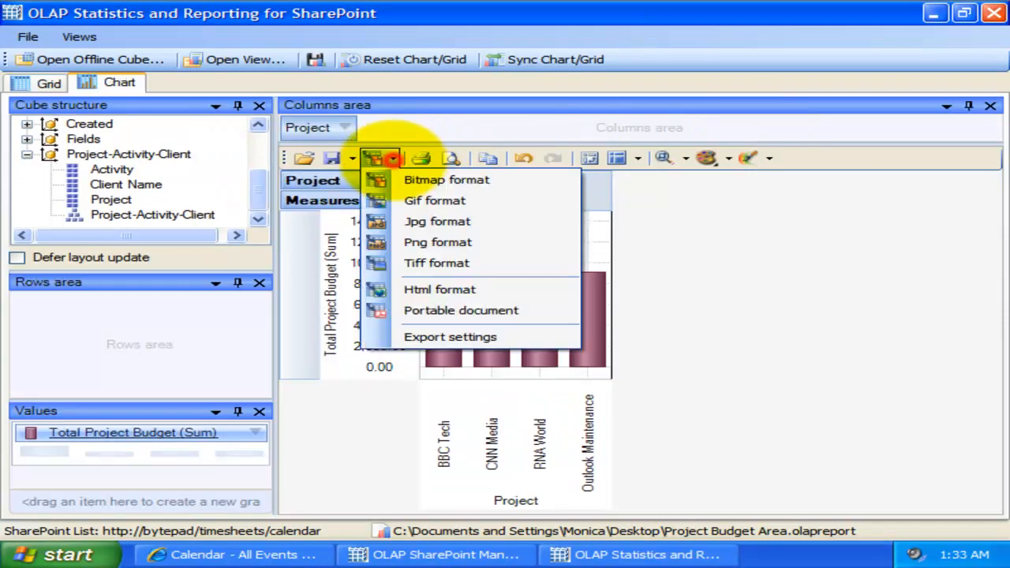
pyautogui.click(438, 222)
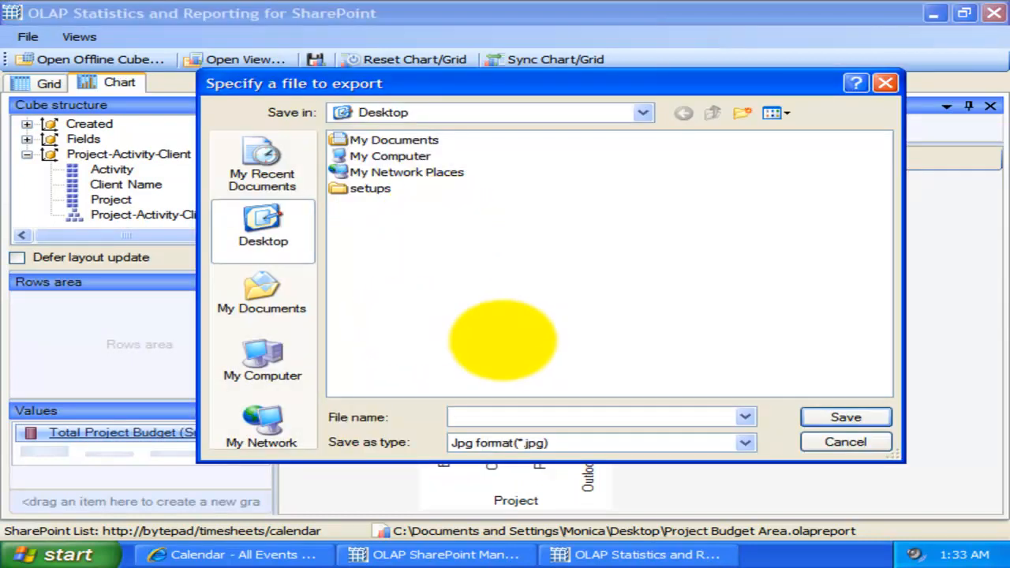
pyautogui.write('re')
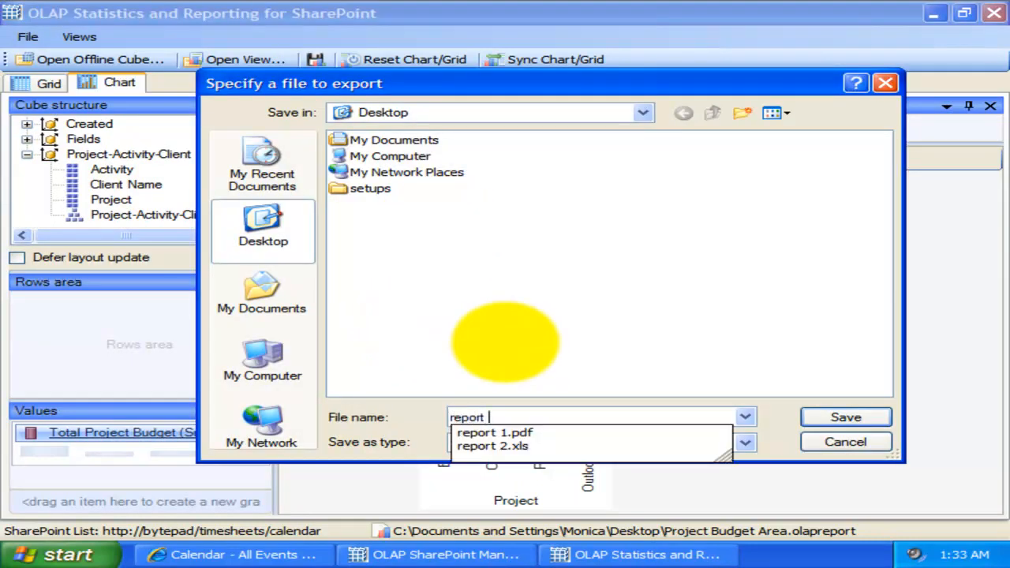
pyautogui.write('port')
pyautogui.press('Return')
# Step: Open the exported image report 3 from the desktop, check the chart, close it and return to OLAP Statistics and Reporting
pyautogui.click(933, 13)
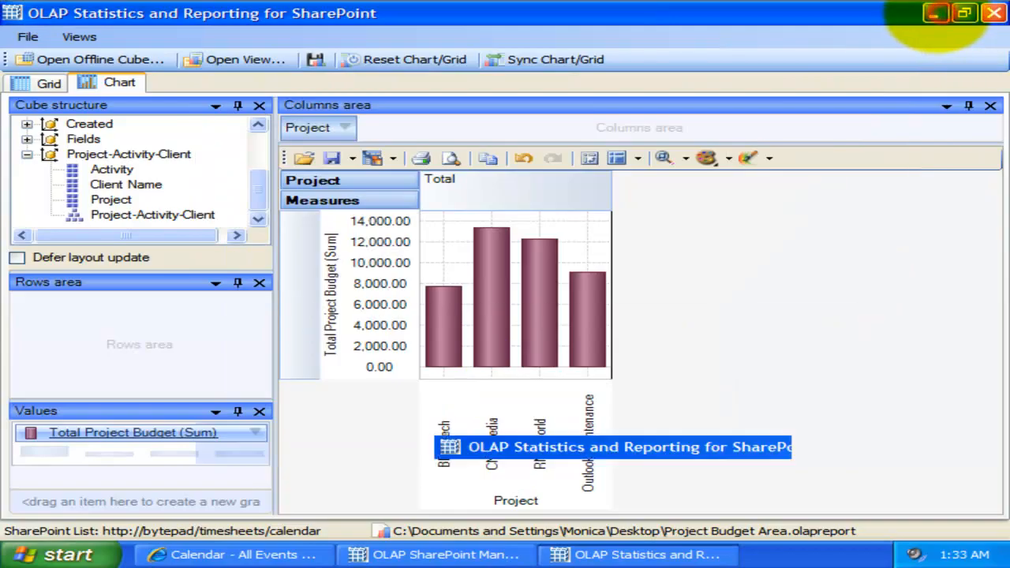
pyautogui.doubleClick(68, 408)
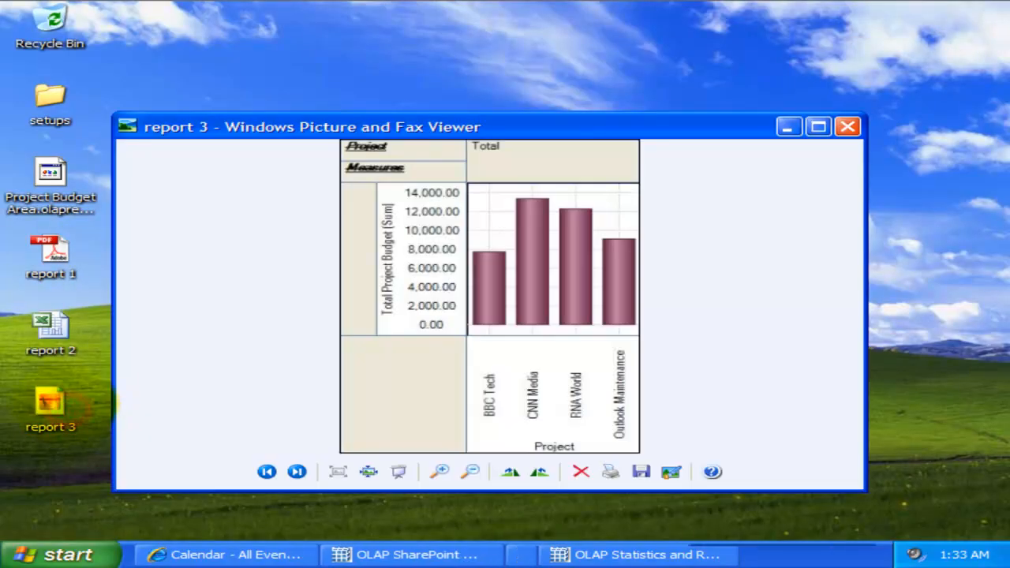
pyautogui.doubleClick(569, 129)
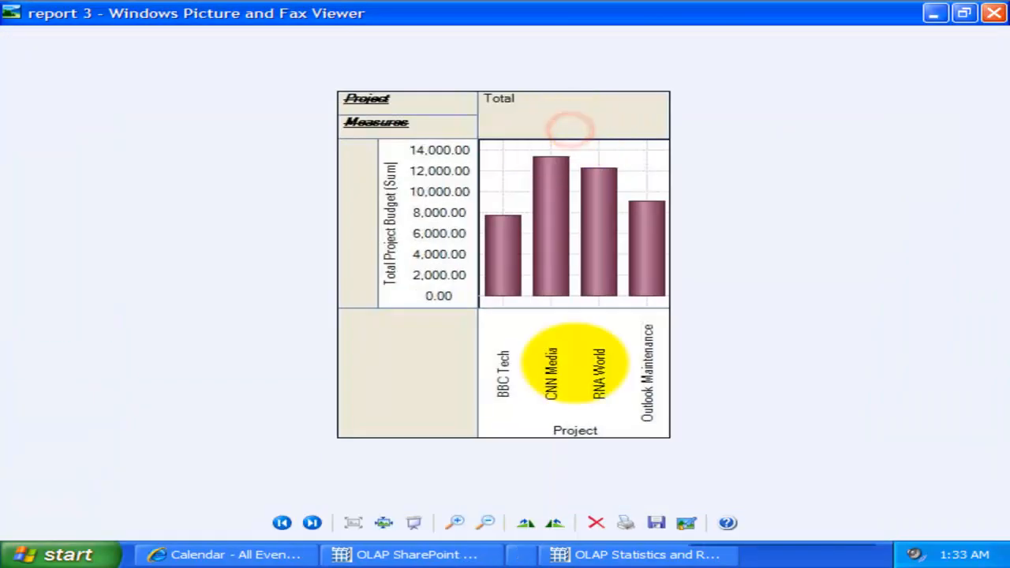
pyautogui.click(988, 11)
pyautogui.click(651, 553)
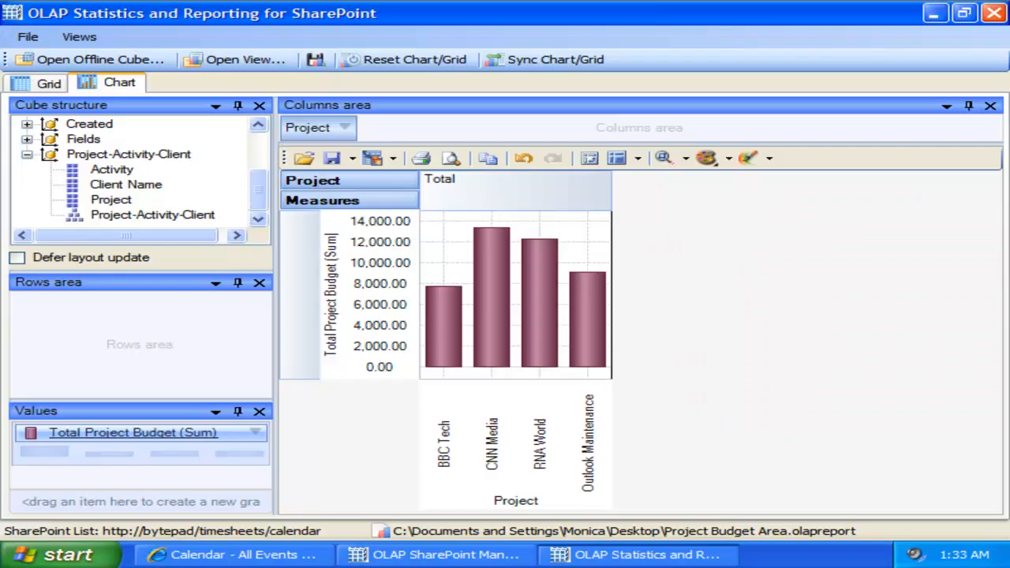
pyautogui.click(787, 253)
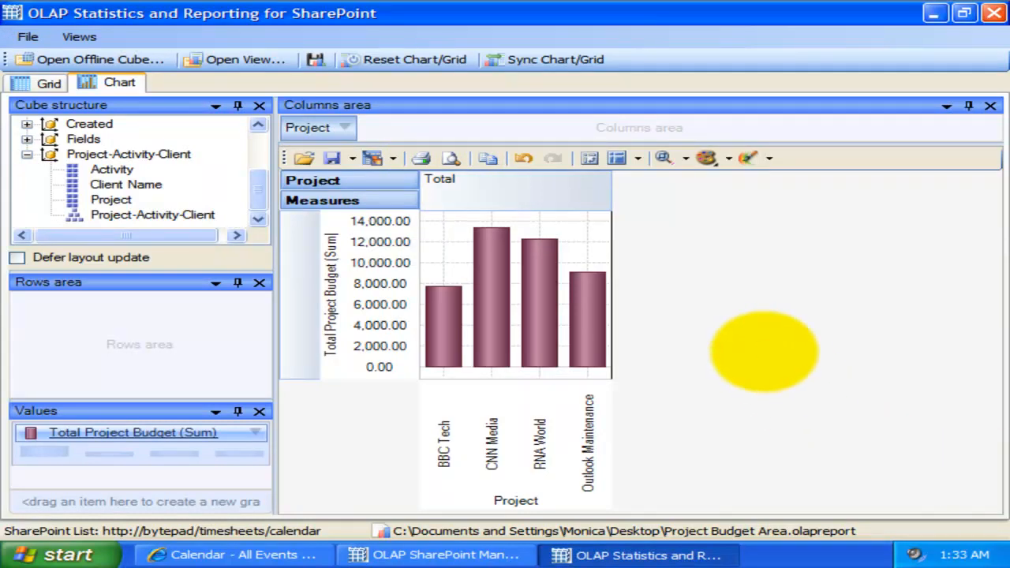
pyautogui.click(764, 350)
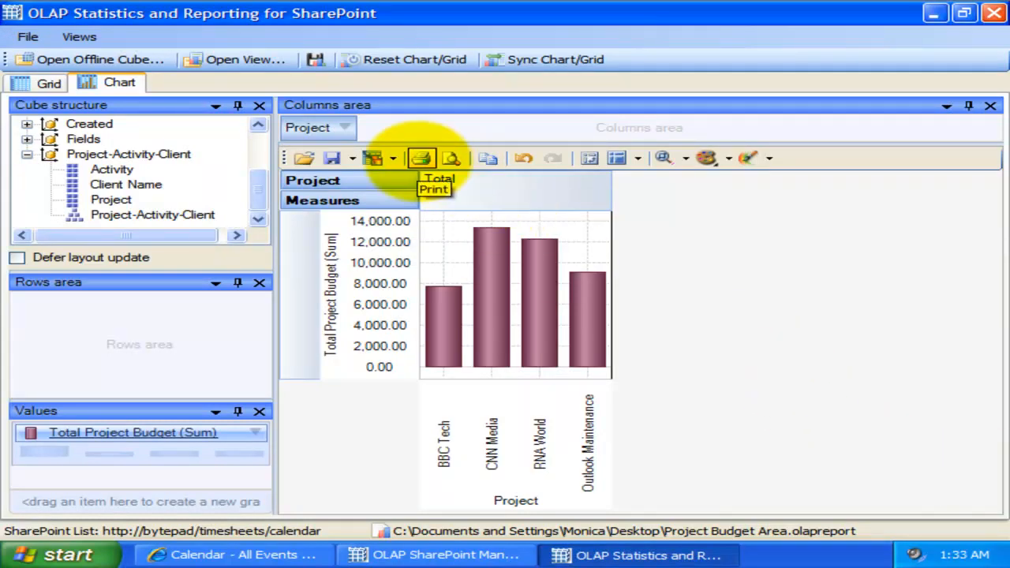
# Step: Review the chart's print settings for page setup, headers and footers, and color and font, closing them without printing
pyautogui.click(420, 158)
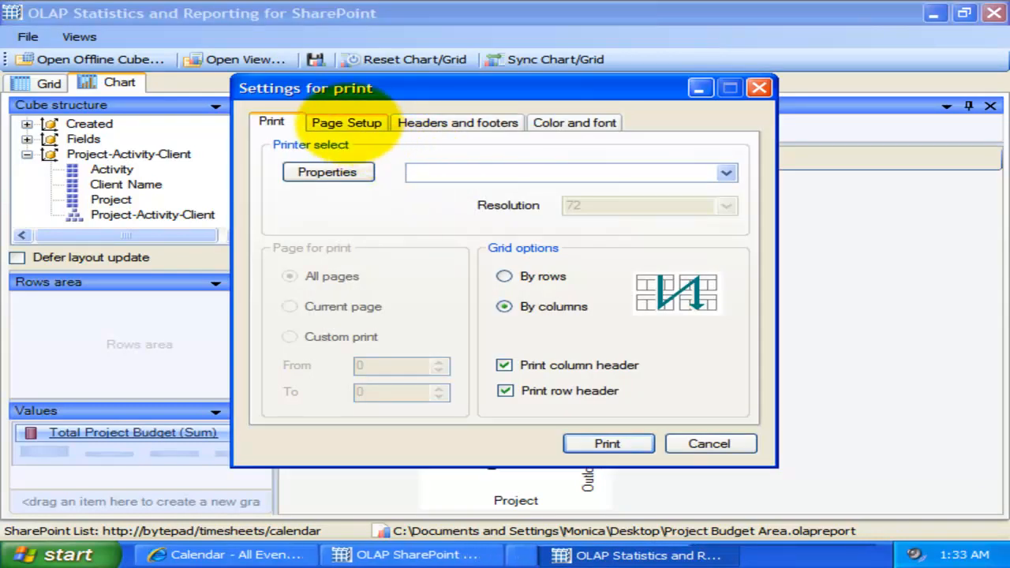
pyautogui.click(363, 119)
pyautogui.click(443, 121)
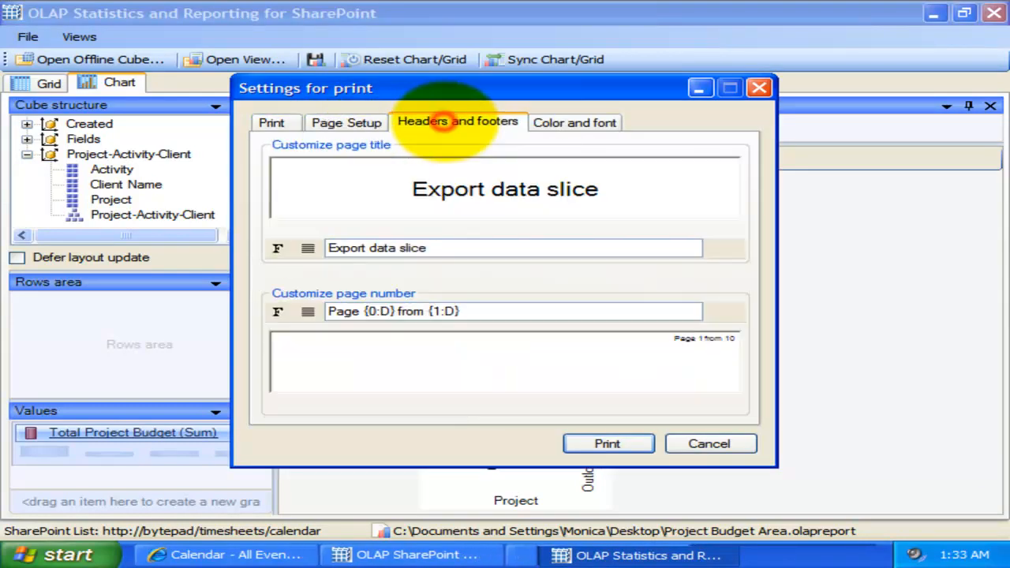
pyautogui.click(574, 121)
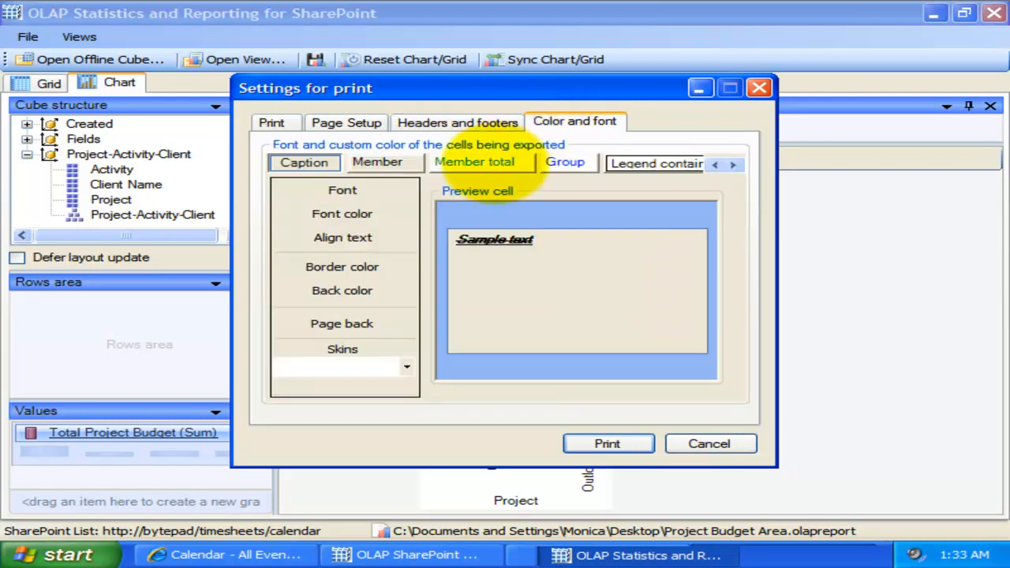
pyautogui.click(698, 443)
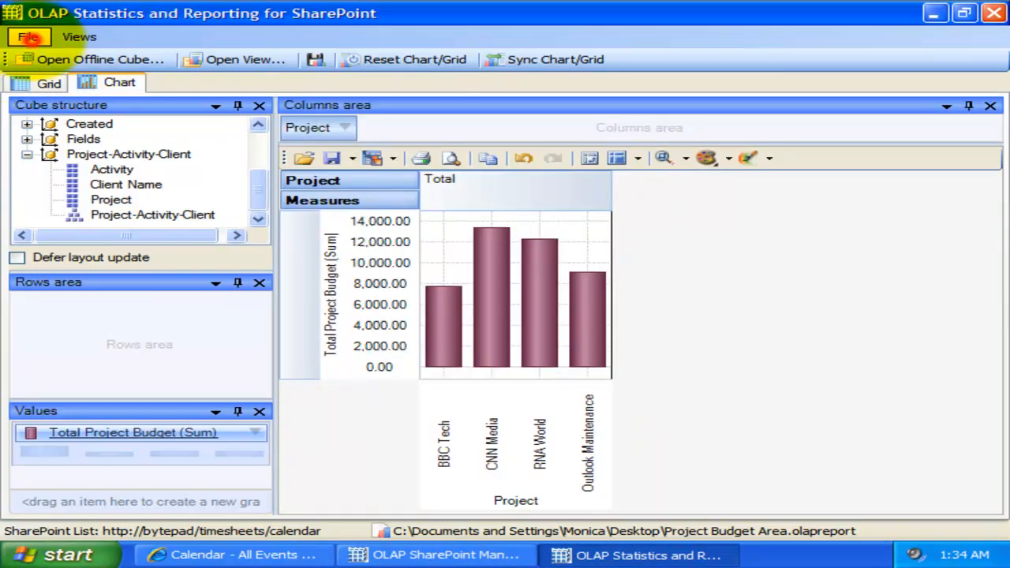
# Step: Save the cube to the Desktop as an uncompressed offline cube named Project Budget Area 2, without replacing the existing Project Budget Area report
pyautogui.click(28, 37)
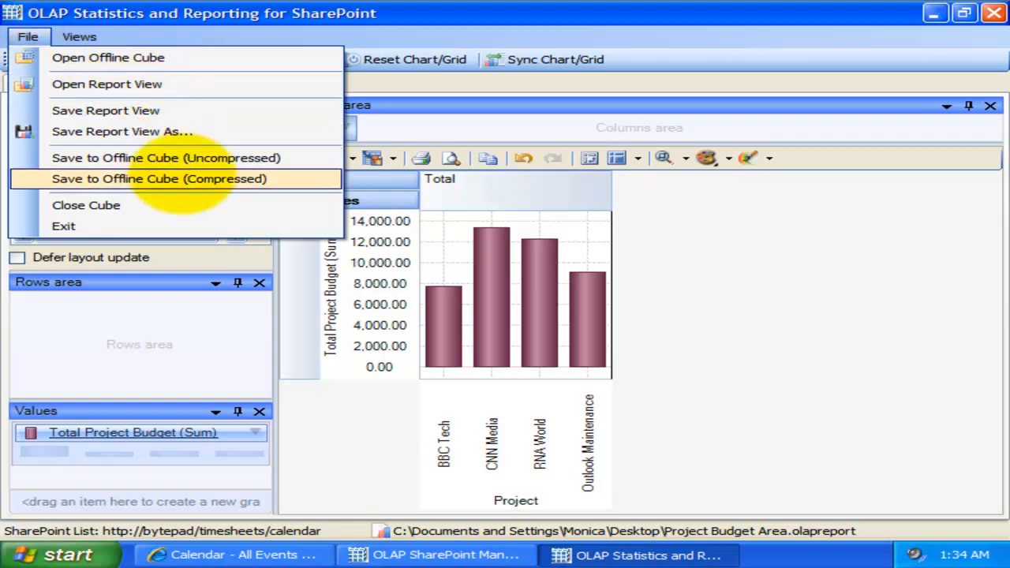
pyautogui.click(169, 158)
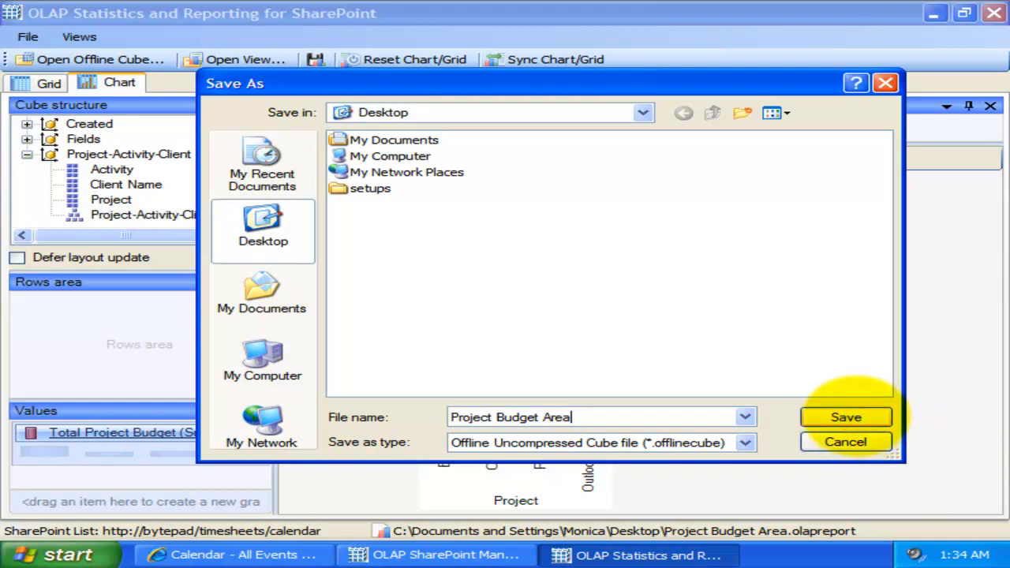
pyautogui.click(846, 416)
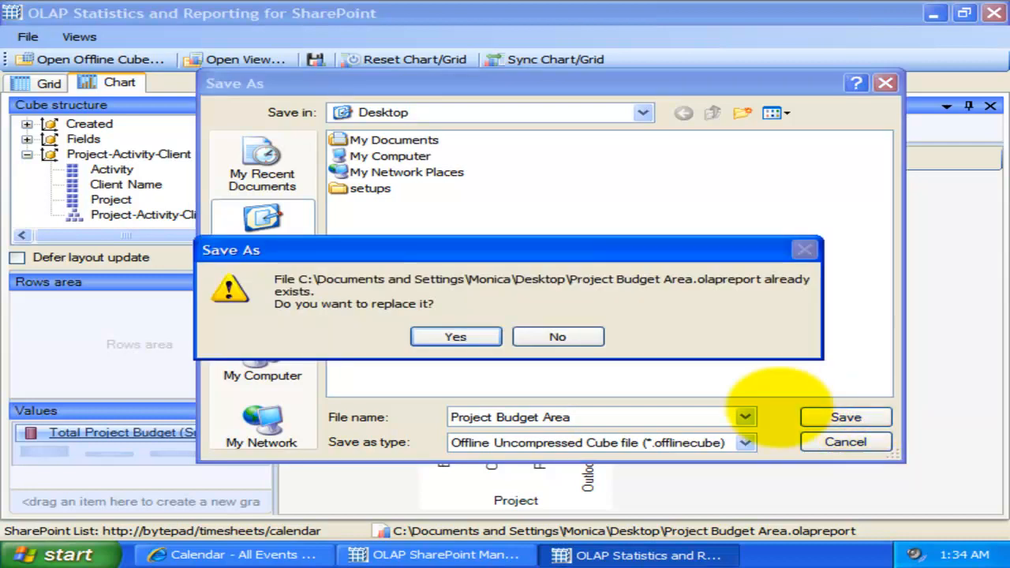
pyautogui.click(539, 337)
pyautogui.press('Escape')
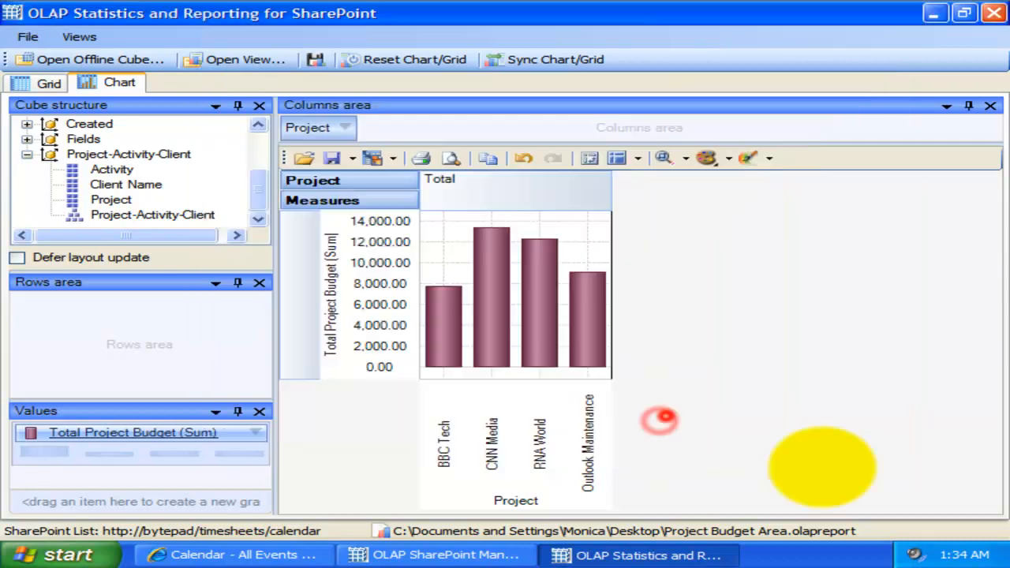
# Step: Close the current cube and switch from the chart to the empty grid
pyautogui.click(29, 36)
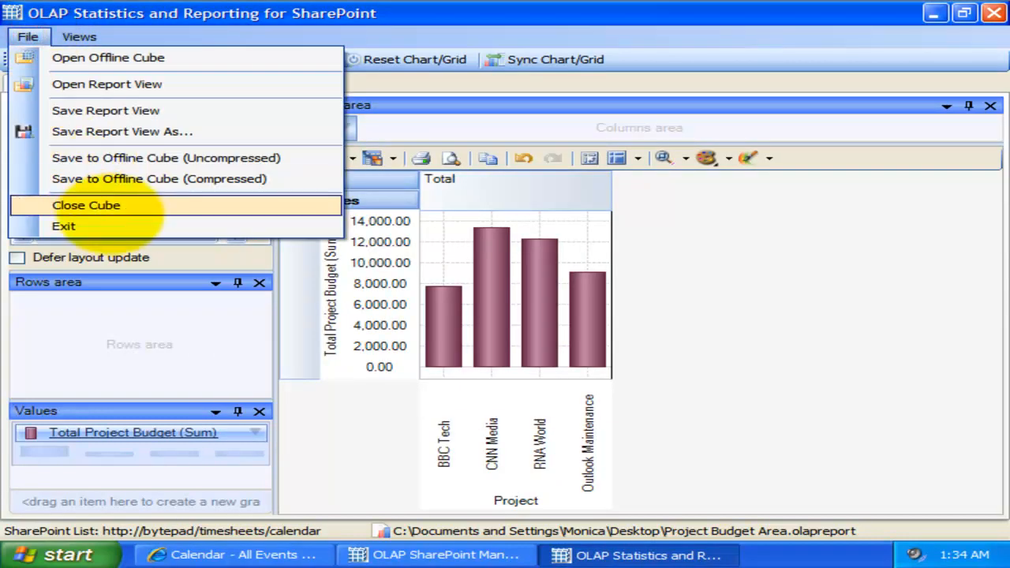
pyautogui.click(66, 204)
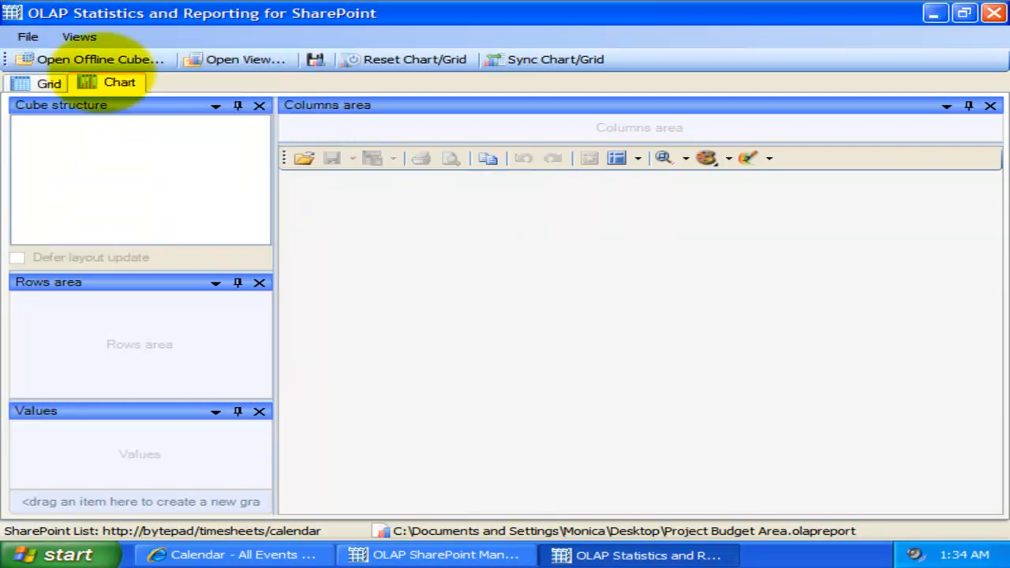
pyautogui.click(46, 83)
# Step: Open the offline cube file Project Budget Area 2 from the Desktop
pyautogui.click(27, 36)
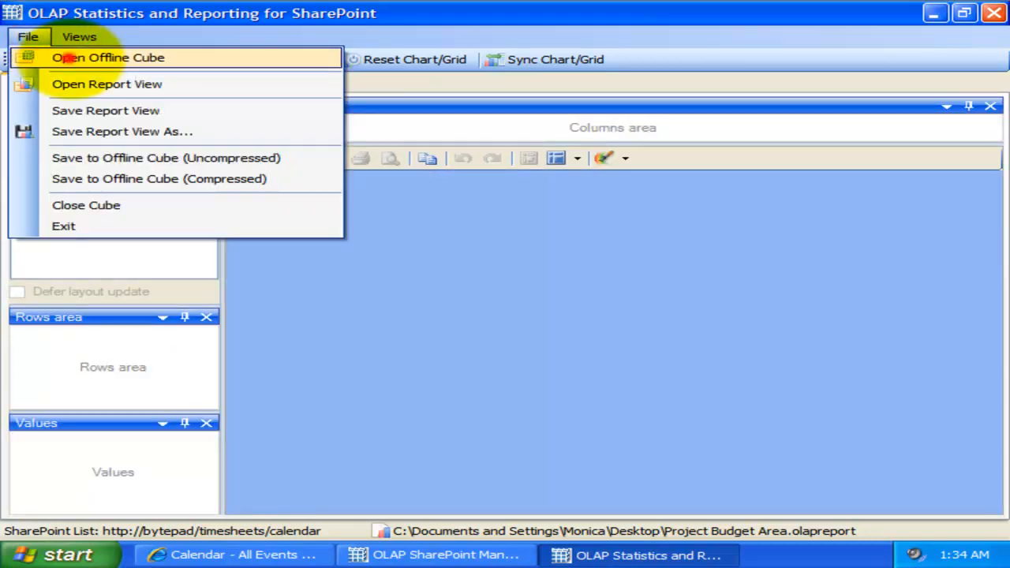
pyautogui.click(68, 58)
pyautogui.click(515, 205)
pyautogui.click(516, 205)
pyautogui.click(605, 226)
pyautogui.doubleClick(543, 204)
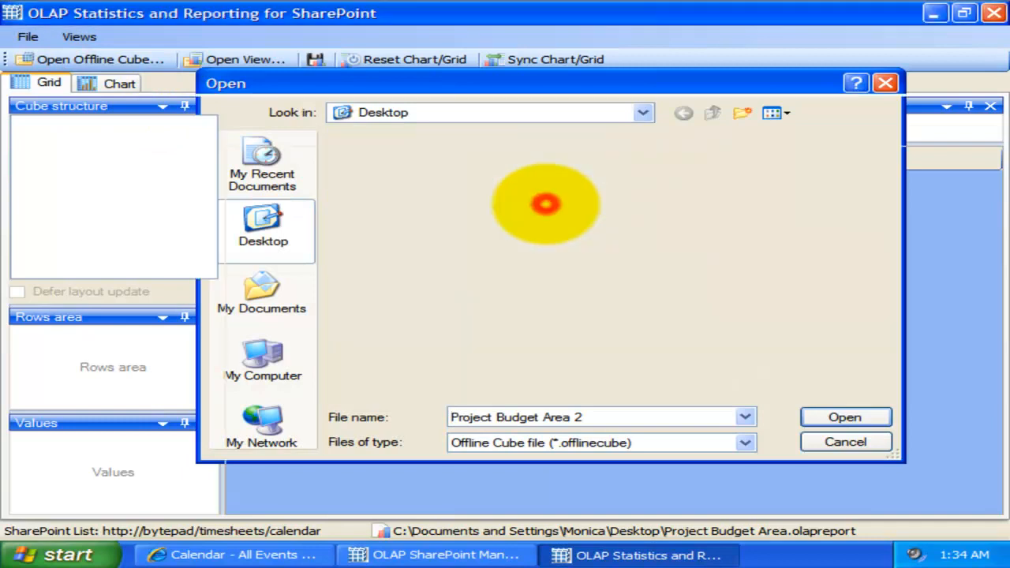
# Step: Add Total Project Budget (Sum) and Travel Expense (Average) as grid values and the Project-Activity-Client hierarchy as rows
pyautogui.moveTo(142, 170); pyautogui.dragTo(147, 483)
pyautogui.moveTo(169, 198); pyautogui.dragTo(113, 473)
pyautogui.moveTo(210, 154); pyautogui.dragTo(214, 182)
pyautogui.click(28, 140)
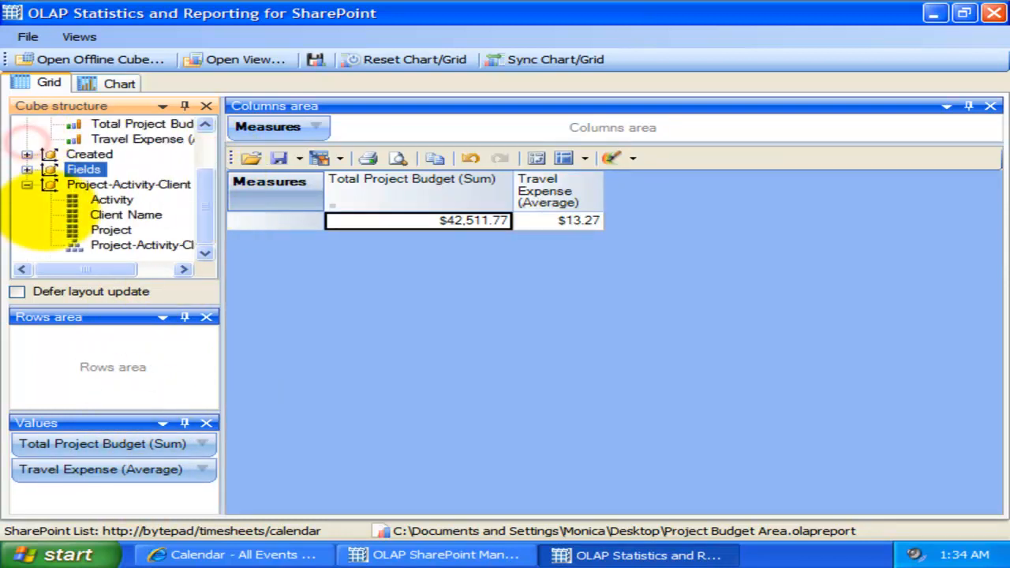
pyautogui.moveTo(127, 245); pyautogui.dragTo(128, 366)
# Step: Expand BBC Tech and CNN Media into their activities, and break down Faxing press releases and SEO task by client name
pyautogui.click(237, 220)
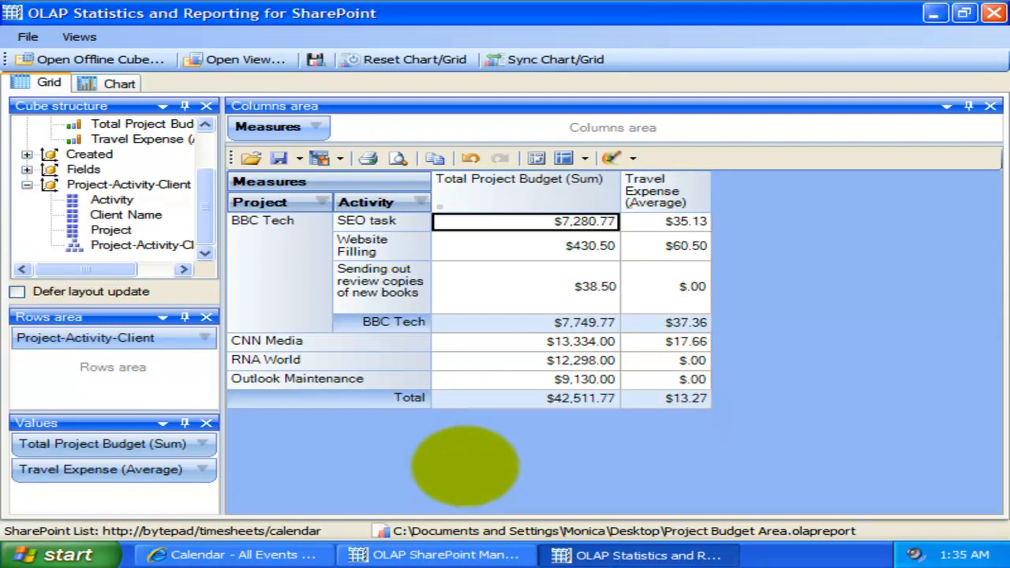
pyautogui.click(236, 340)
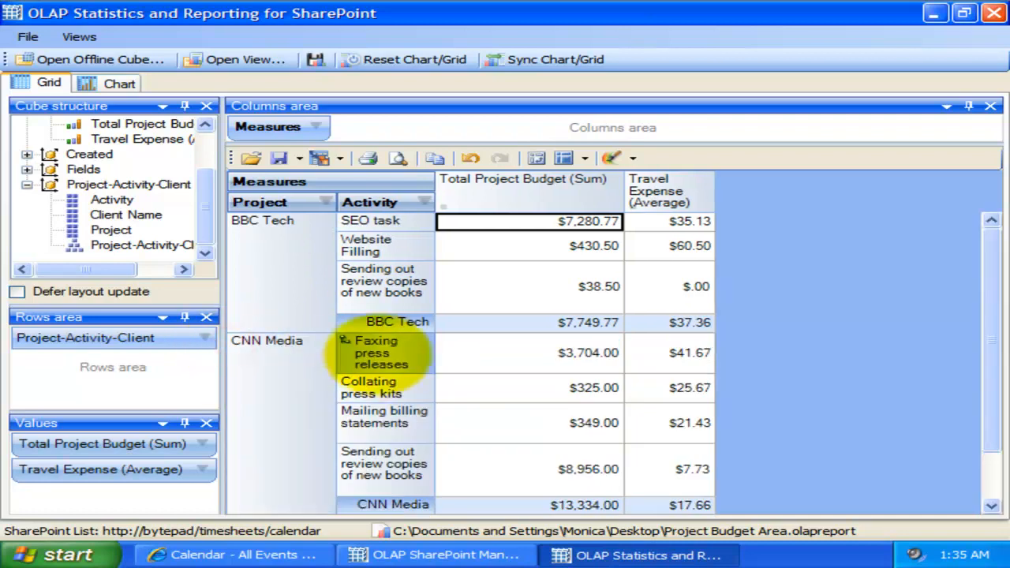
pyautogui.click(344, 340)
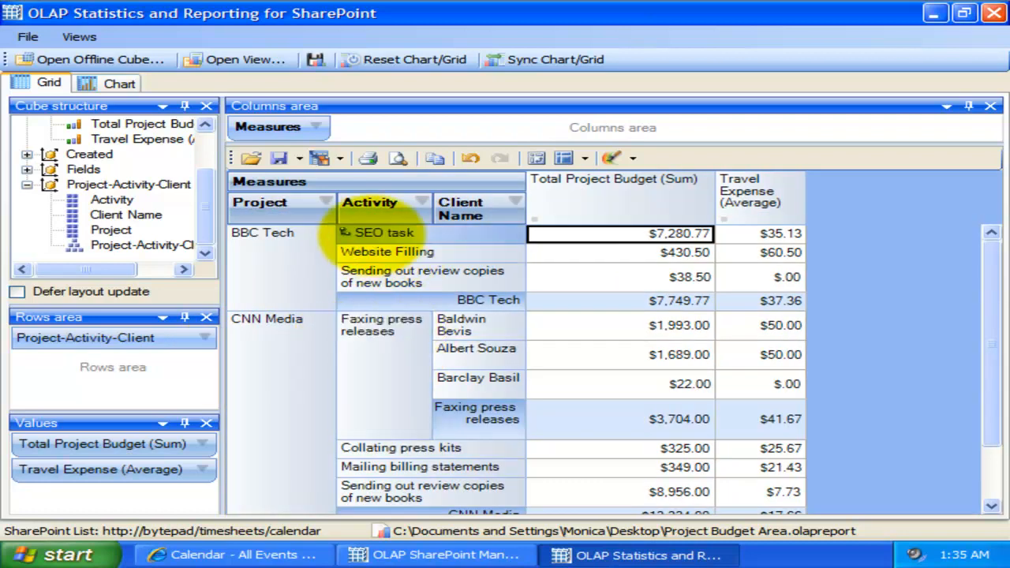
pyautogui.click(345, 233)
pyautogui.click(525, 188)
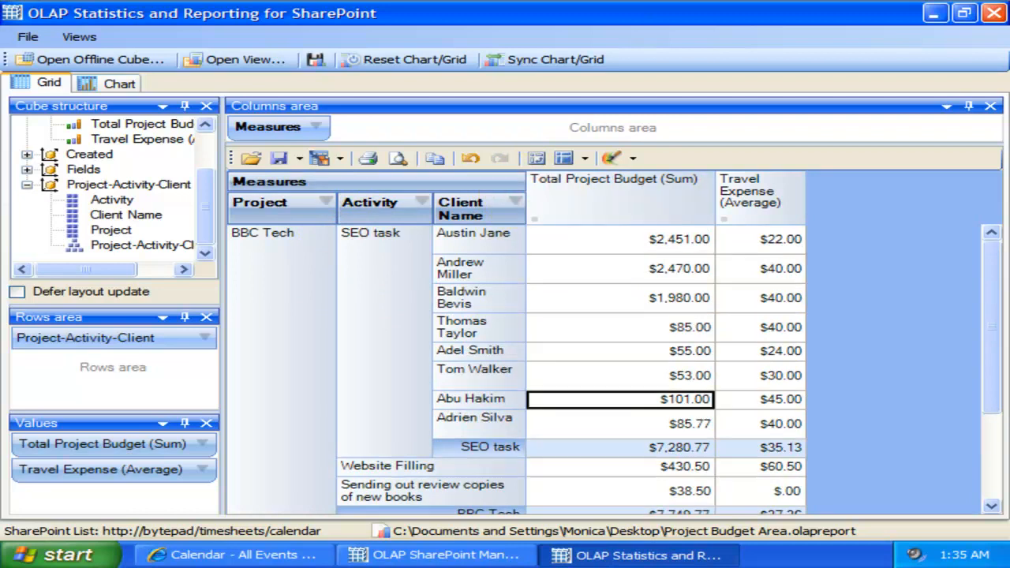